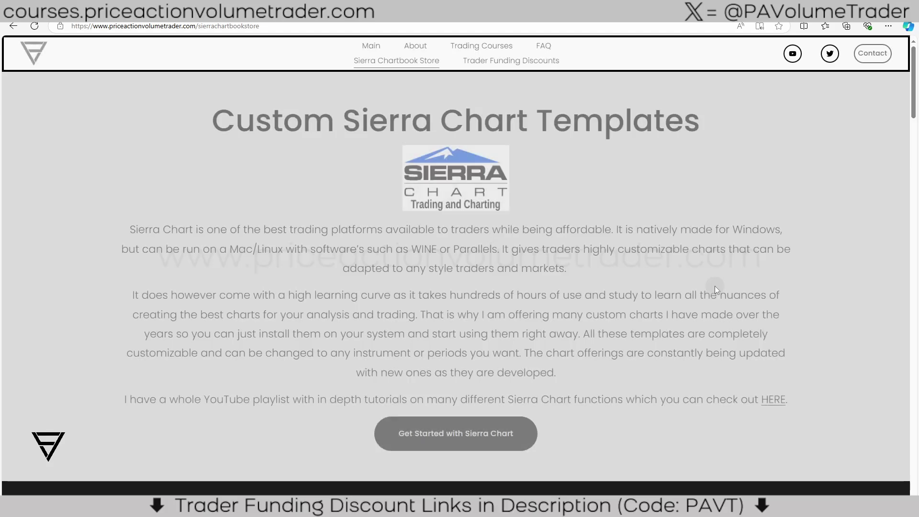
Scroll down through the chart template product cards on the priceactionvolumetrader.com store page.
scroll(733, 315, down, 3)
scroll(733, 315, down, 4)
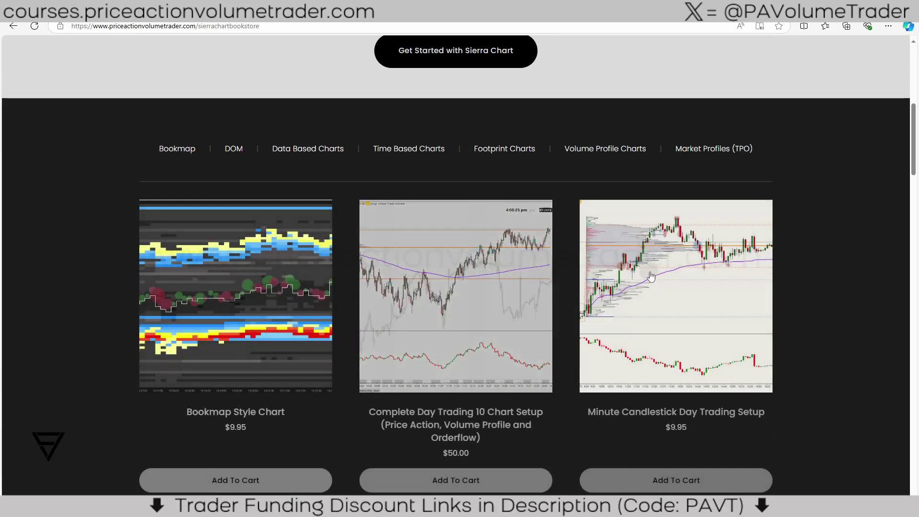
scroll(433, 290, down, 3)
scroll(434, 290, down, 4)
scroll(571, 319, down, 3)
scroll(627, 288, down, 8)
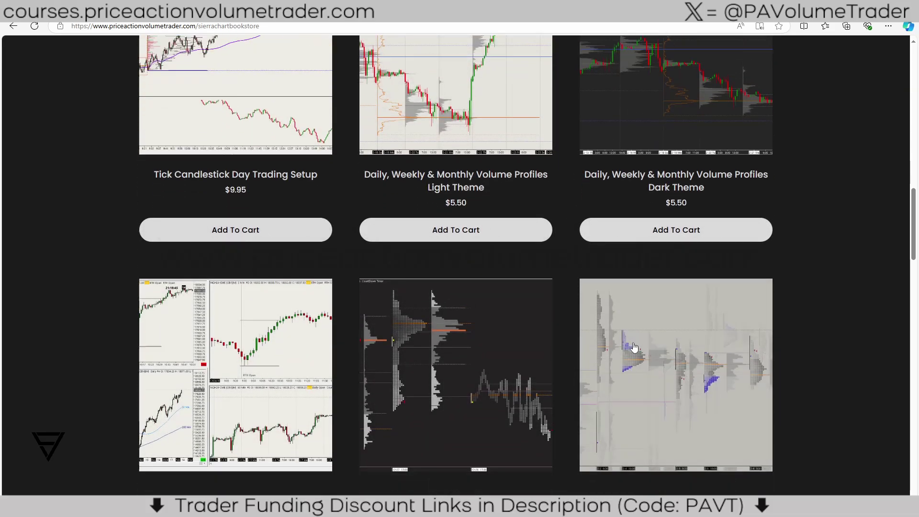
scroll(634, 346, down, 8)
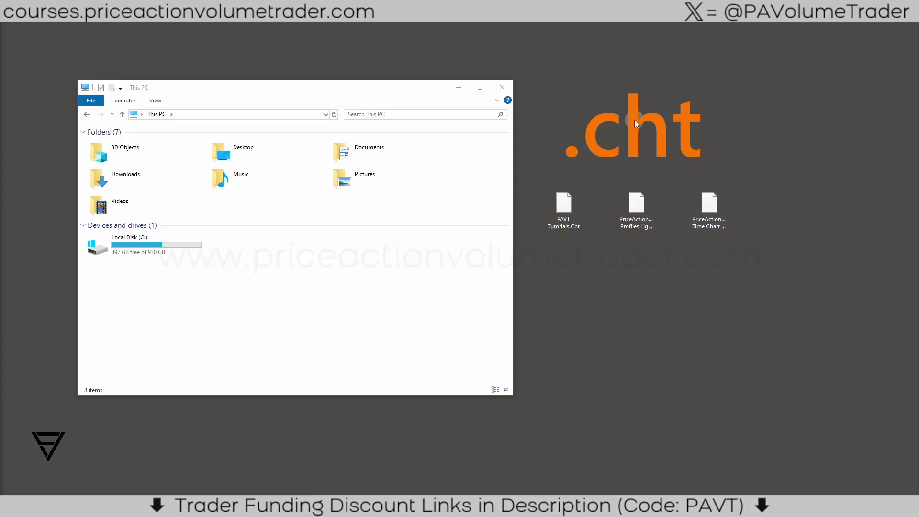
click(563, 217)
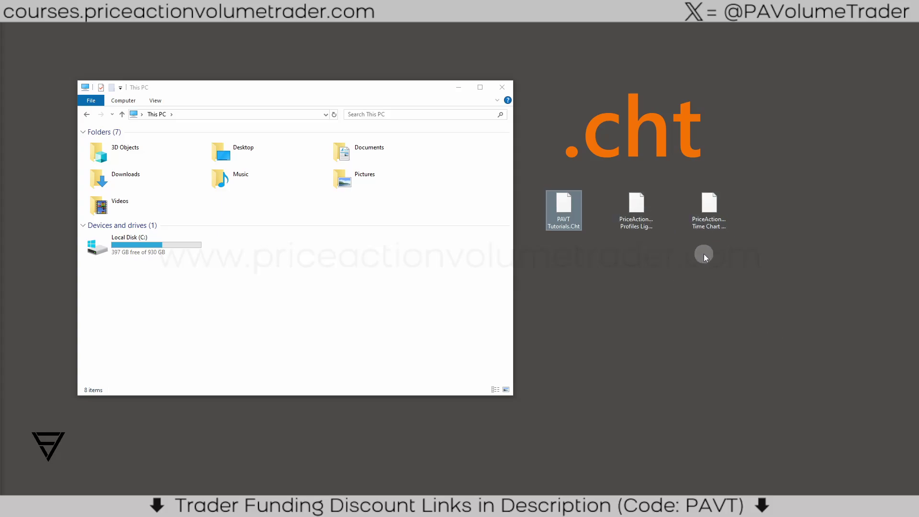
click(697, 239)
click(702, 222)
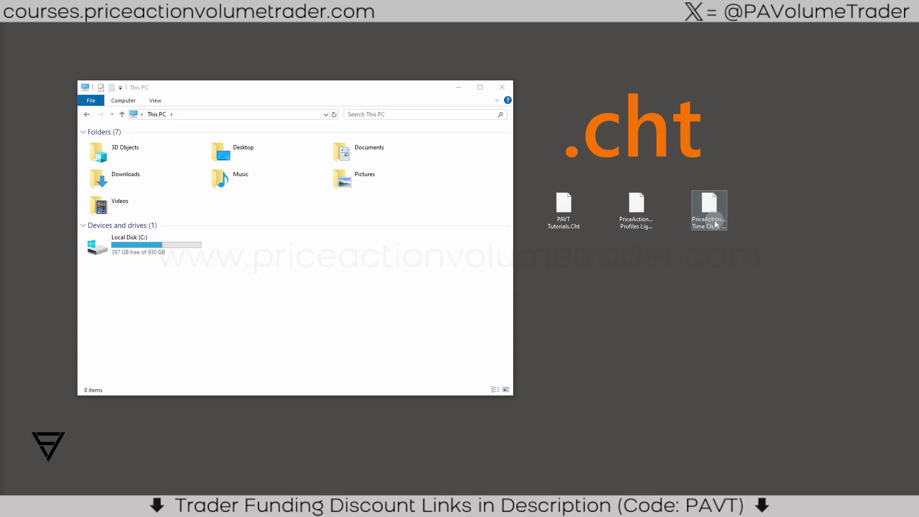
click(642, 221)
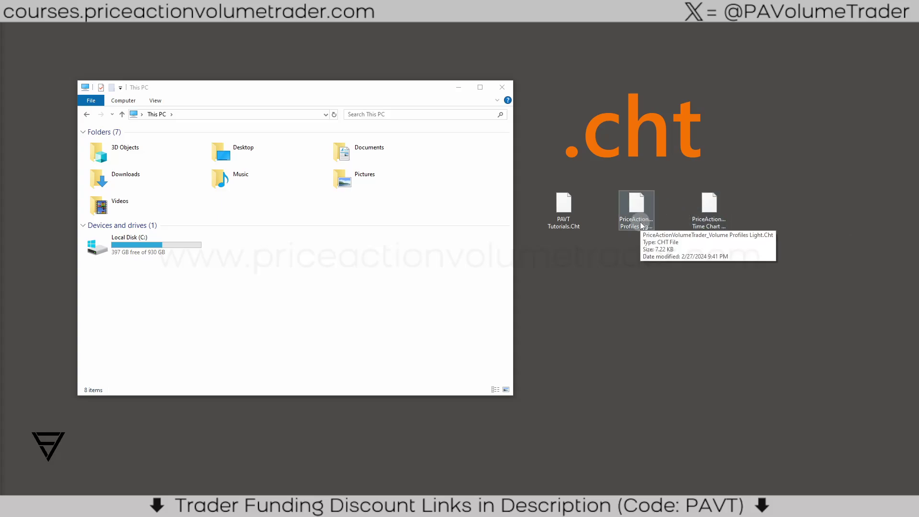
click(568, 224)
click(646, 218)
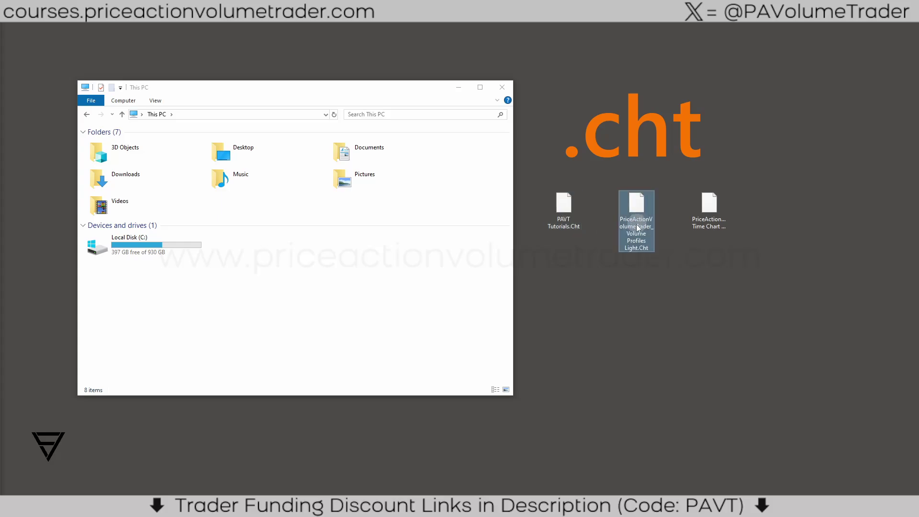
click(708, 216)
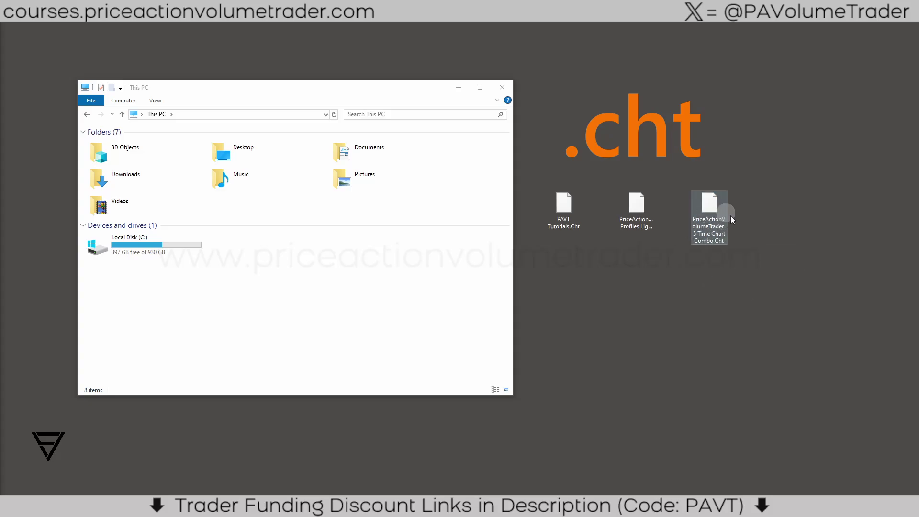
click(634, 303)
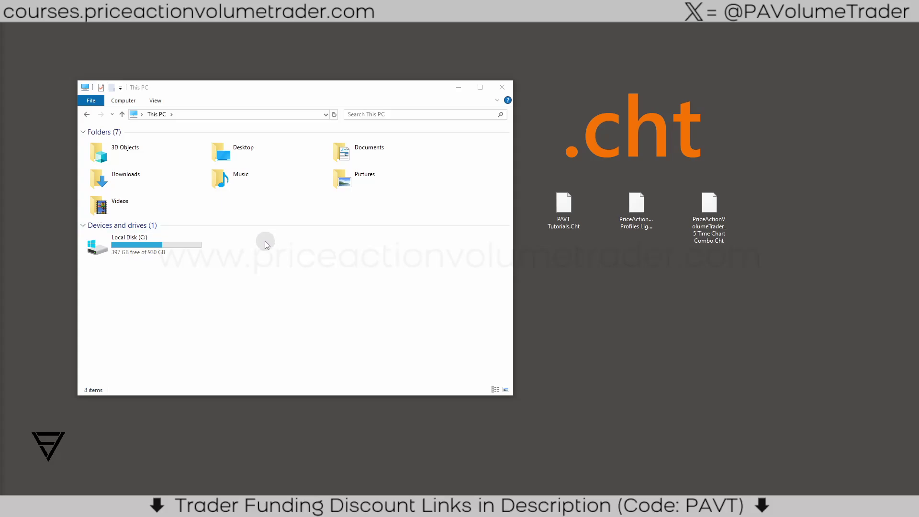
Navigate File Explorer into the C:\SierraChart\Data folder.
double_click(145, 243)
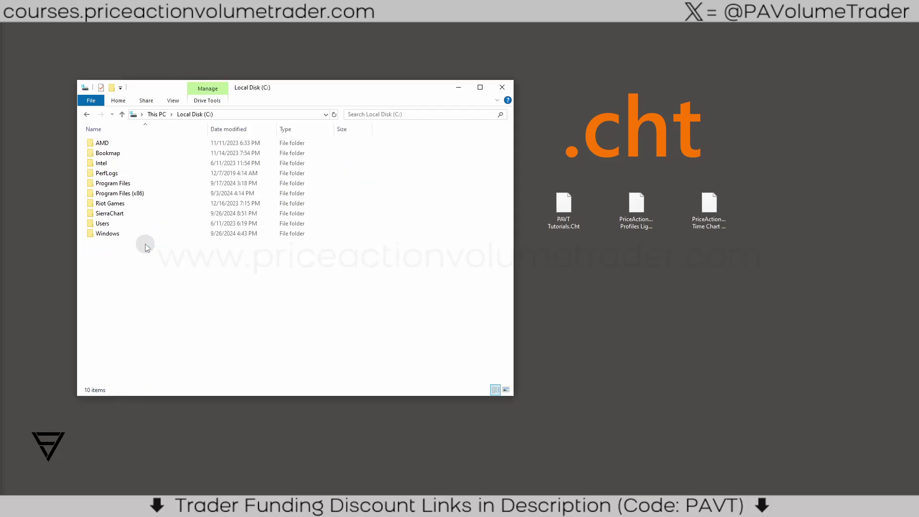
click(119, 217)
double_click(119, 217)
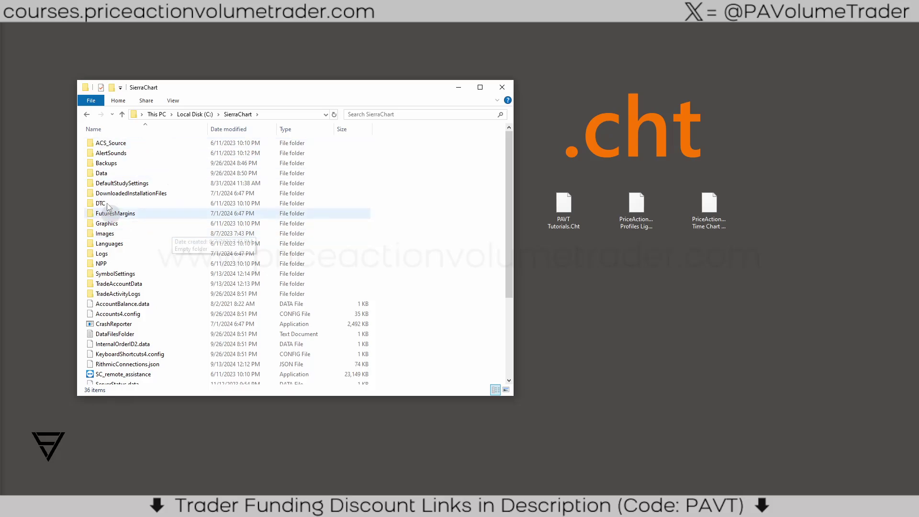
mouse_move(340, 88)
mouse_down()
mouse_move(355, 86)
mouse_move(350, 93)
mouse_up()
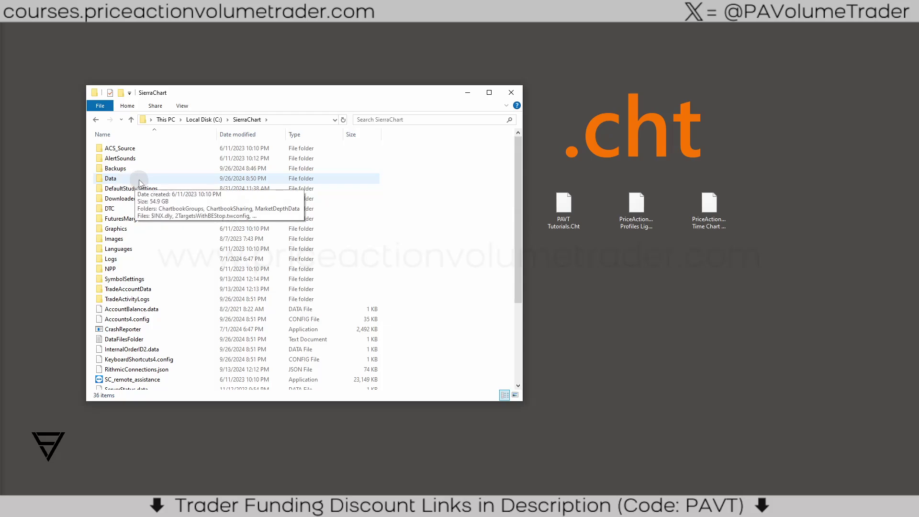
double_click(121, 181)
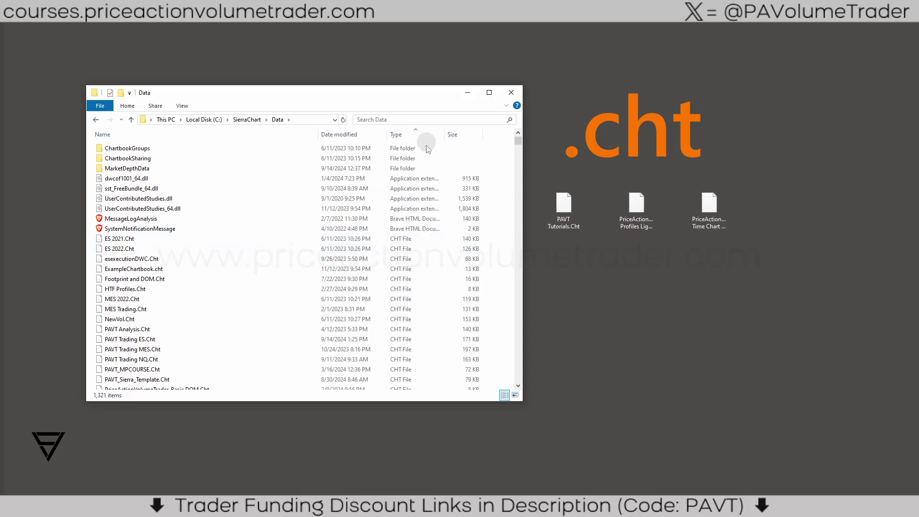
Sort the Data folder by type and highlight the CHT File chartbook entries.
click(406, 136)
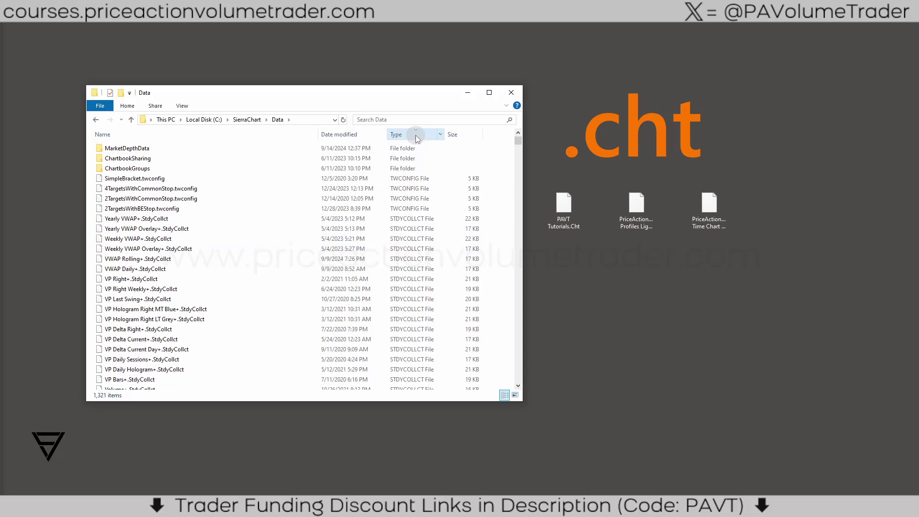
click(408, 137)
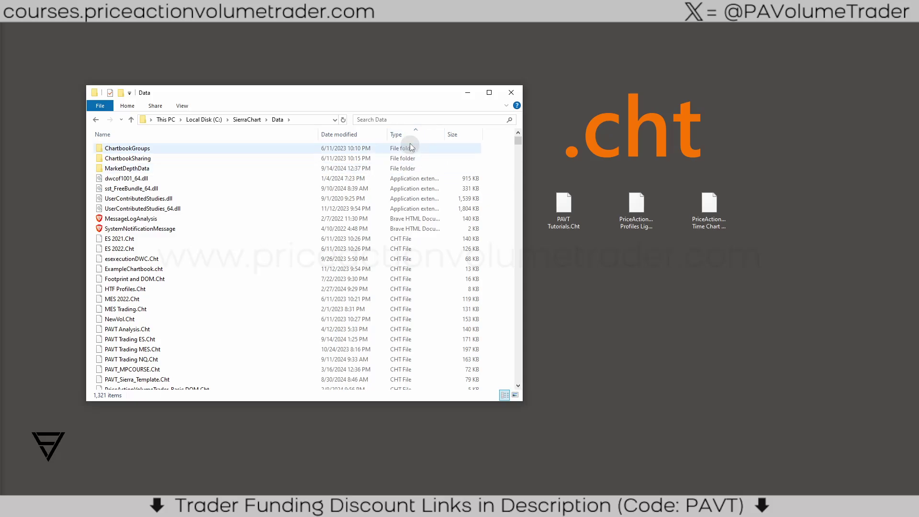
scroll(424, 245, down, 1)
scroll(424, 246, down, 2)
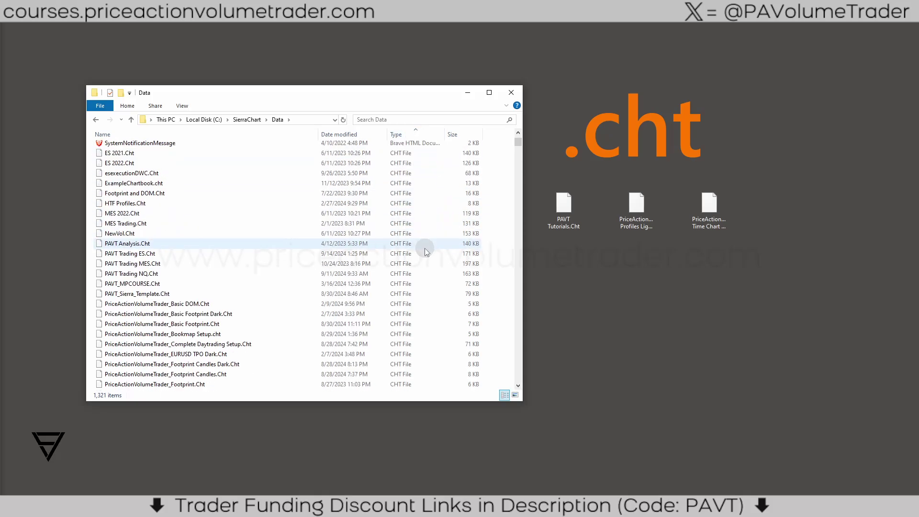
click(660, 228)
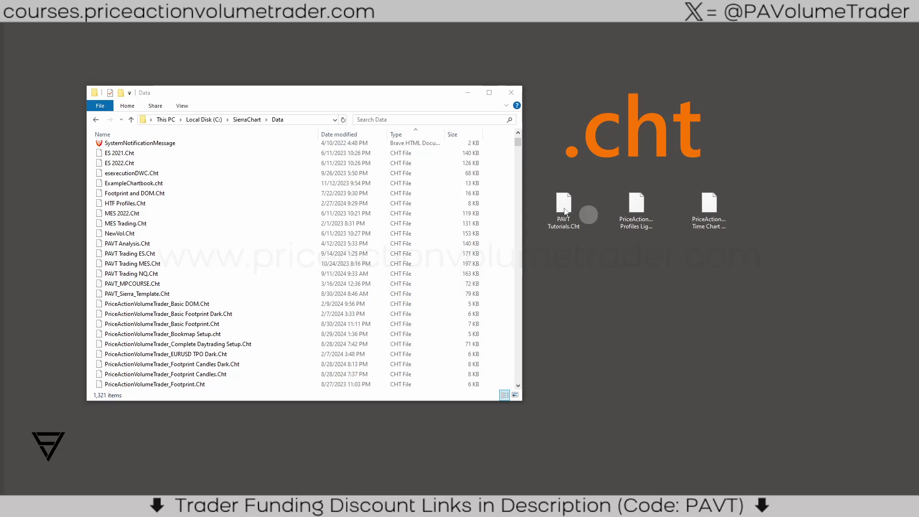
drag(378, 146, 425, 393)
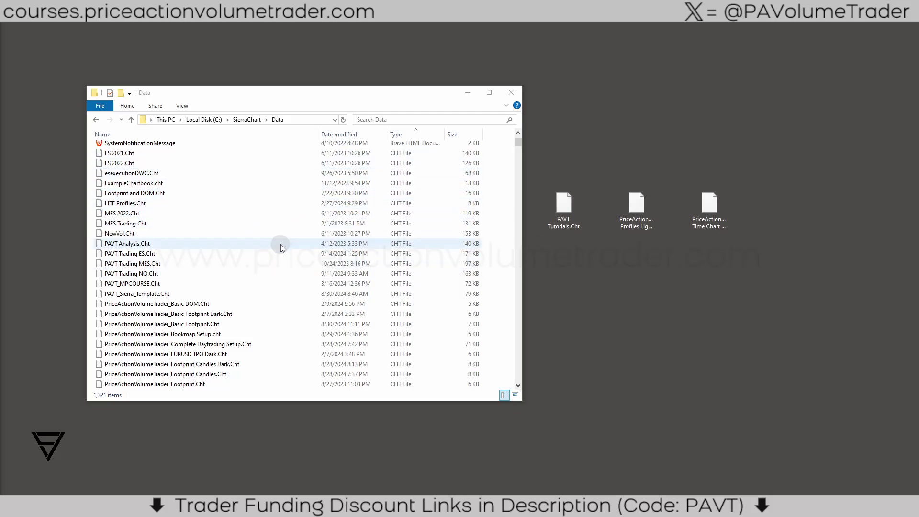
scroll(266, 294, down, 3)
scroll(266, 294, up, 3)
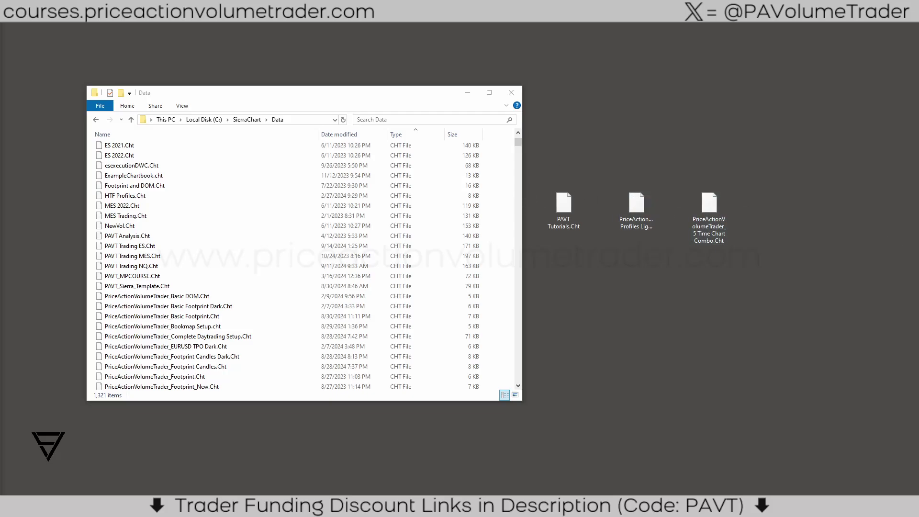
Move PAVT Tutorials, Volume Profiles Light and 5 Time Chart Combo .cht files into Data.
drag(536, 176, 742, 248)
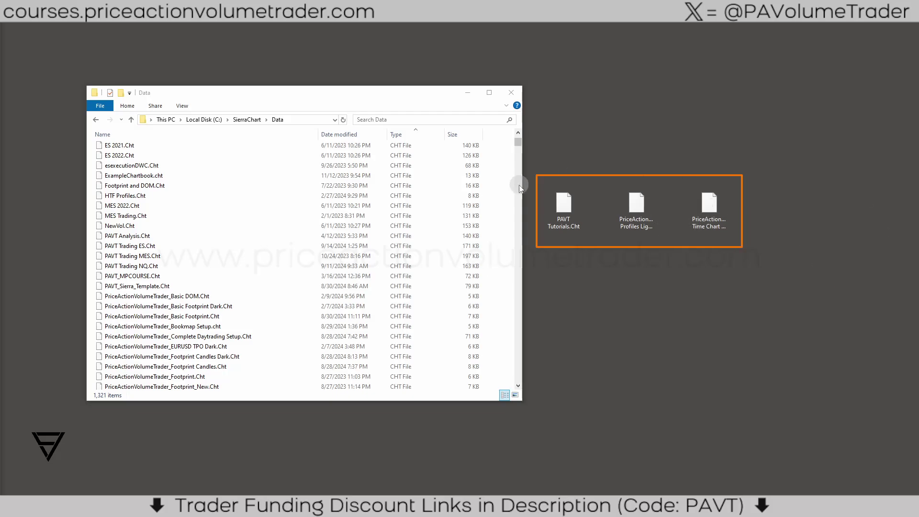
click(565, 207)
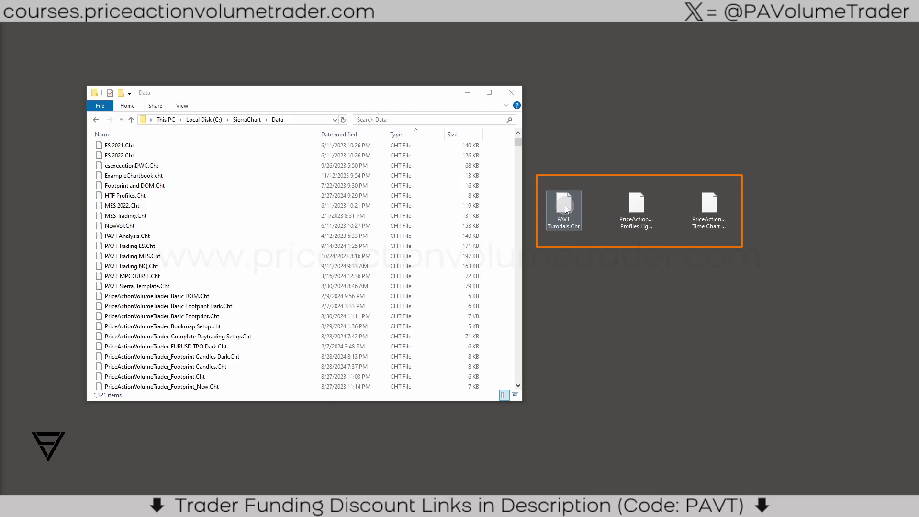
drag(566, 208, 273, 204)
drag(640, 205, 270, 227)
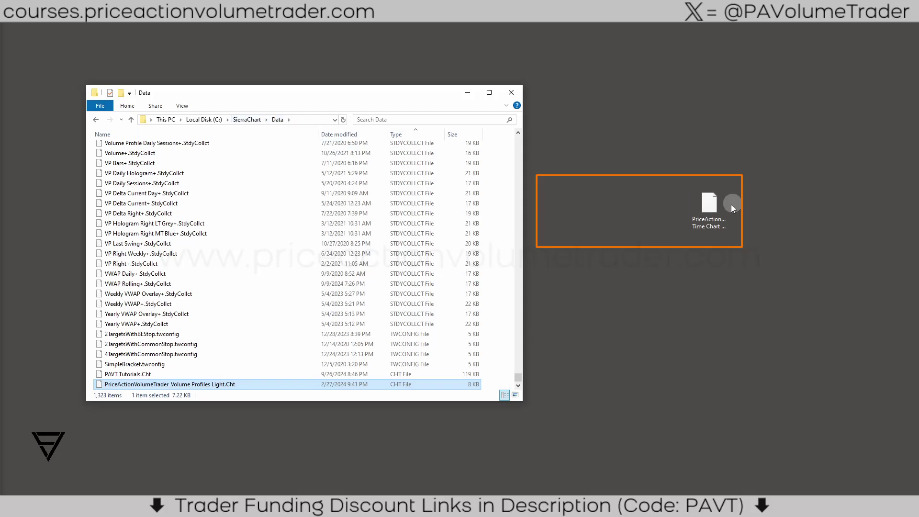
drag(714, 203, 259, 195)
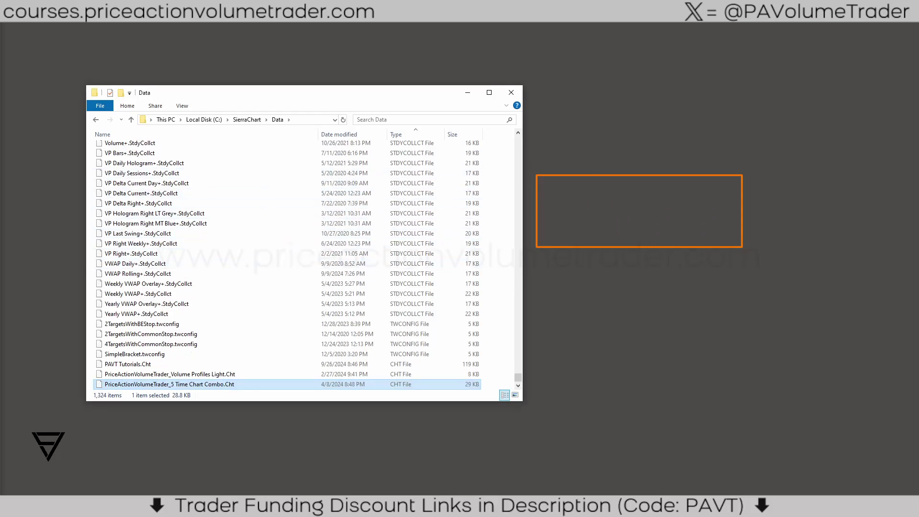
Re-sort the Data folder by type to check the moved chartbooks, then close Explorer.
drag(518, 361, 527, 131)
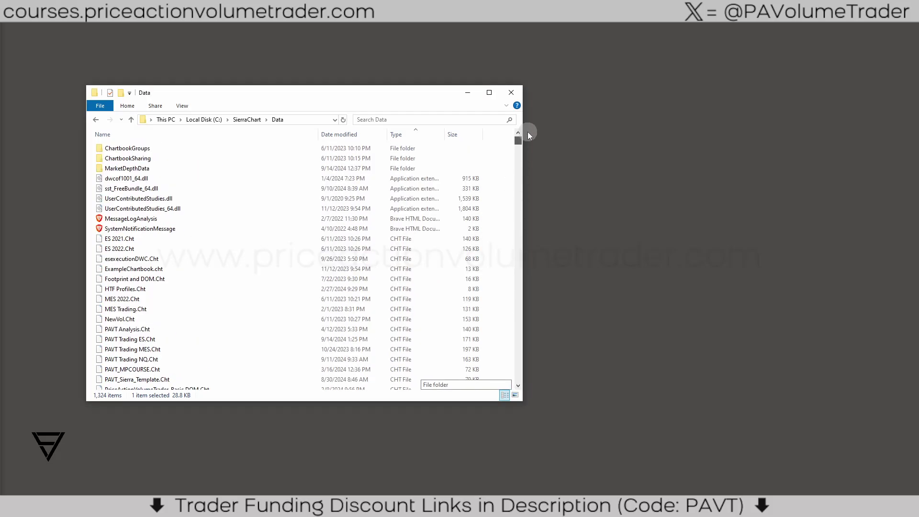
click(412, 136)
click(412, 136)
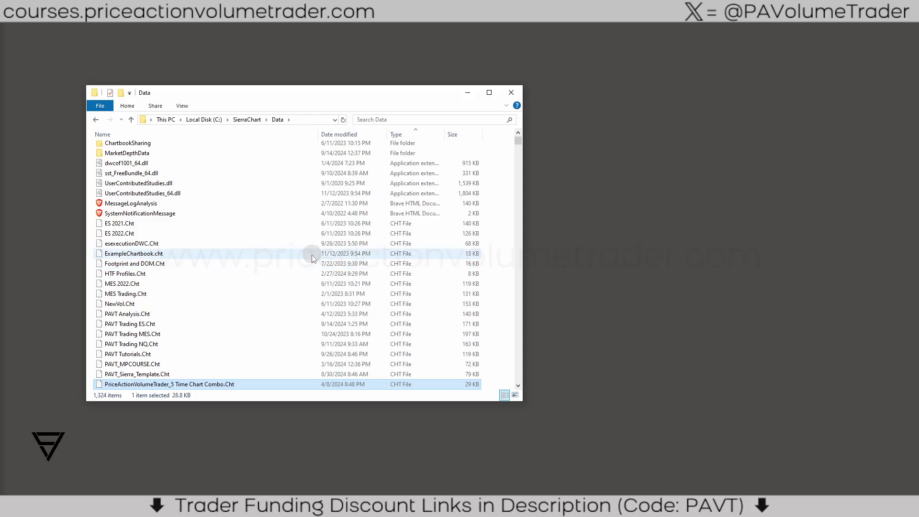
scroll(312, 254, down, 3)
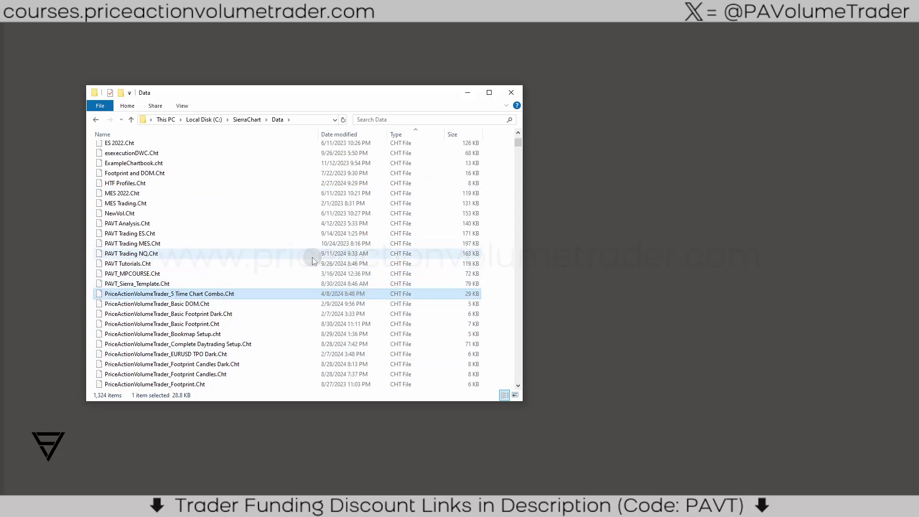
click(509, 94)
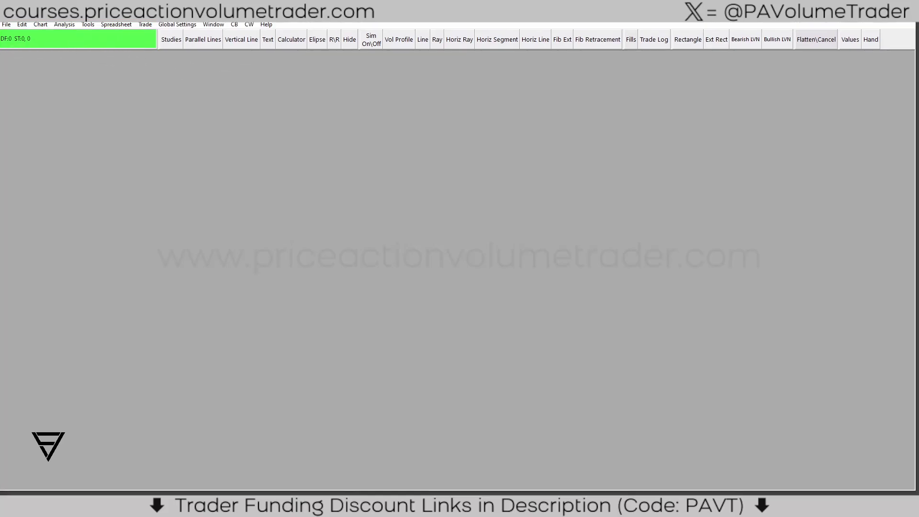
Nudge the Sierra Chart window down so its top edge is fully visible.
drag(388, 21, 389, 23)
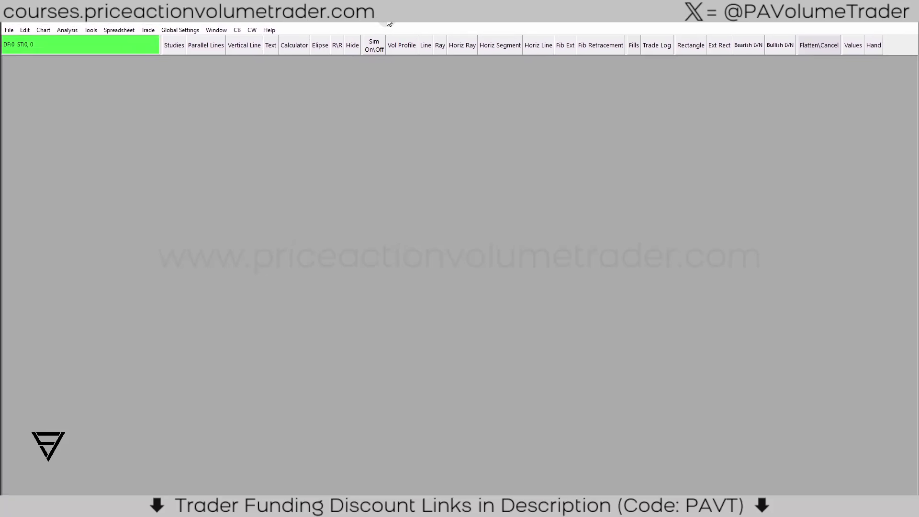
Open the Open Chartbook dialog and select PAVT Tutorials.Cht in the Data folder list.
click(9, 30)
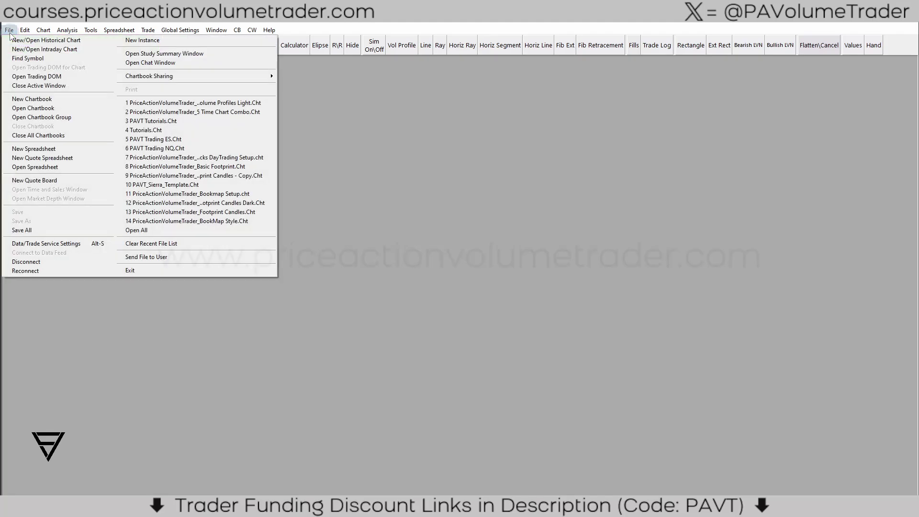
click(45, 108)
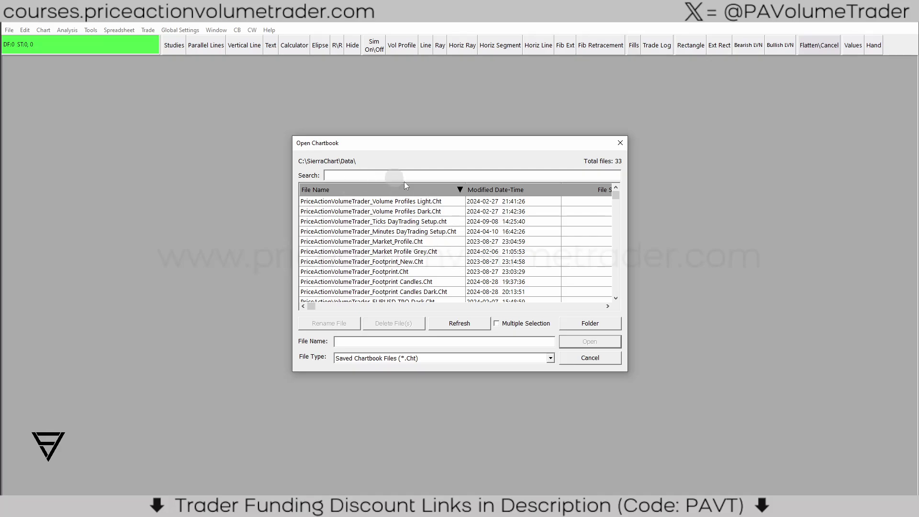
drag(619, 197, 620, 307)
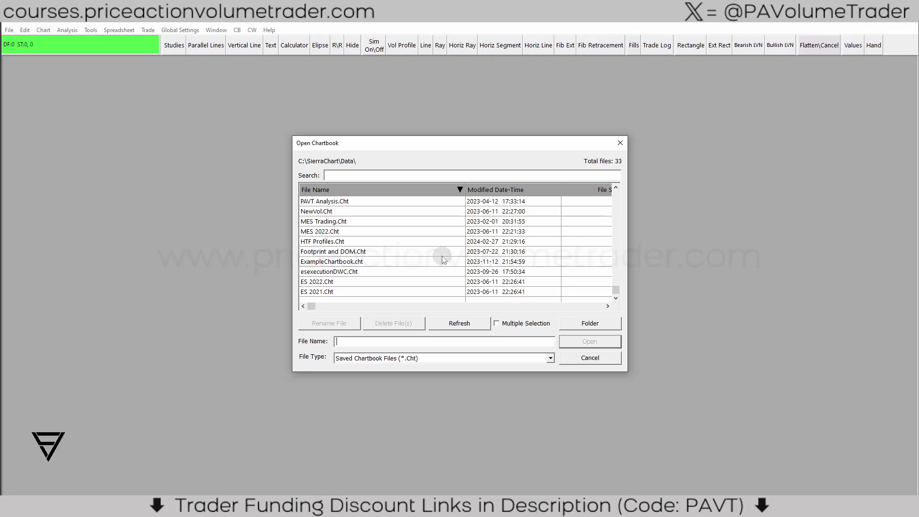
drag(617, 290, 615, 192)
scroll(464, 266, down, 1)
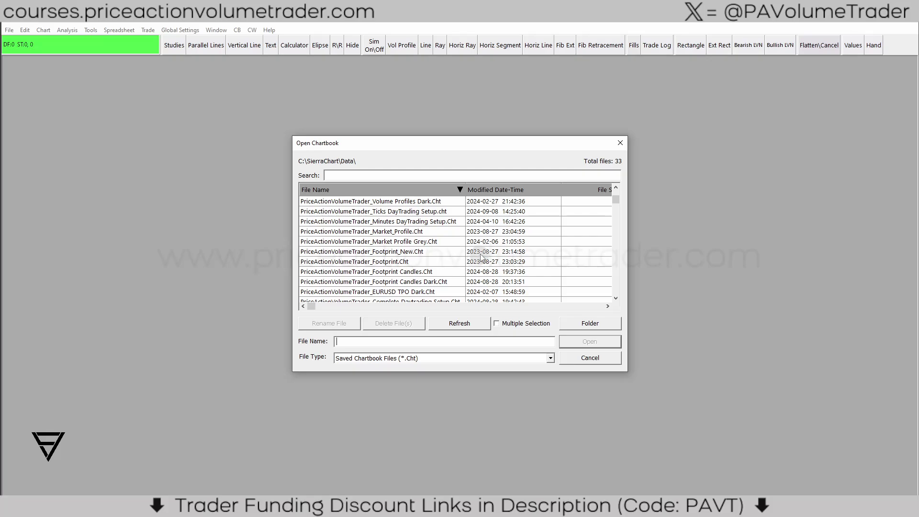
scroll(478, 254, up, 1)
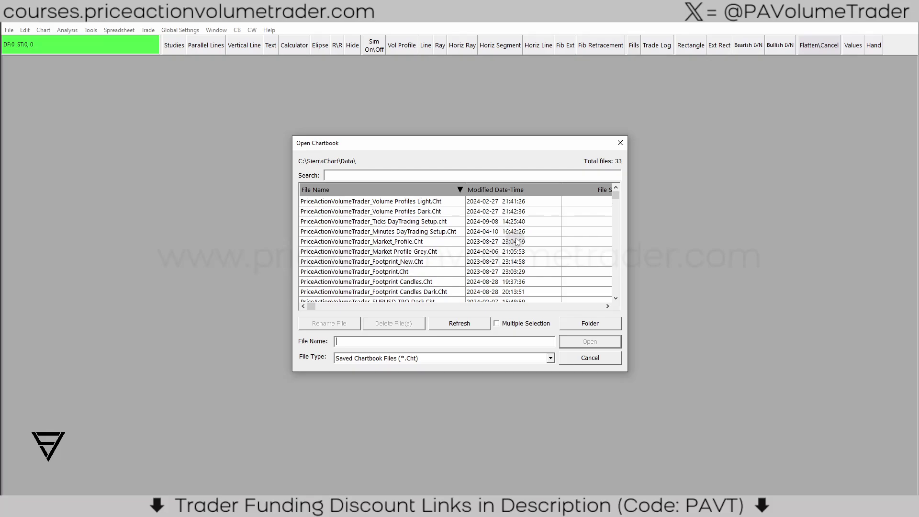
scroll(546, 243, down, 4)
scroll(558, 244, down, 11)
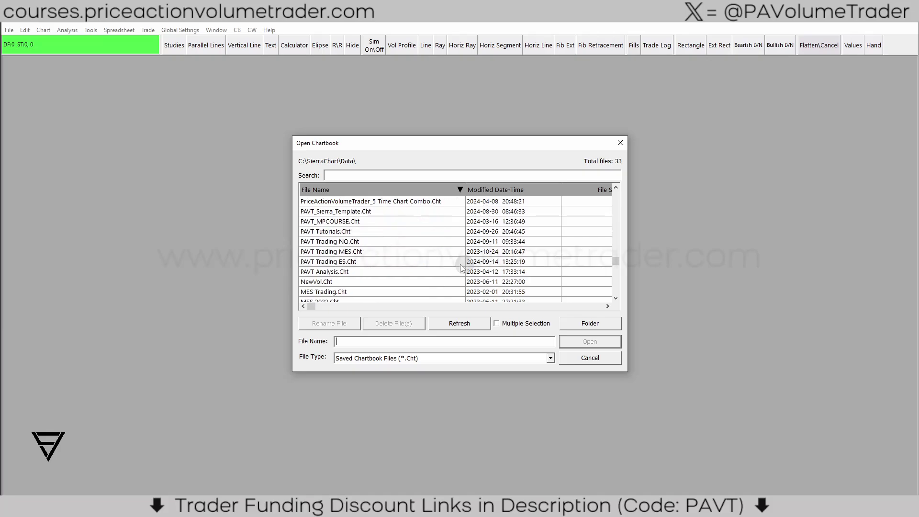
scroll(457, 266, down, 5)
scroll(458, 267, up, 5)
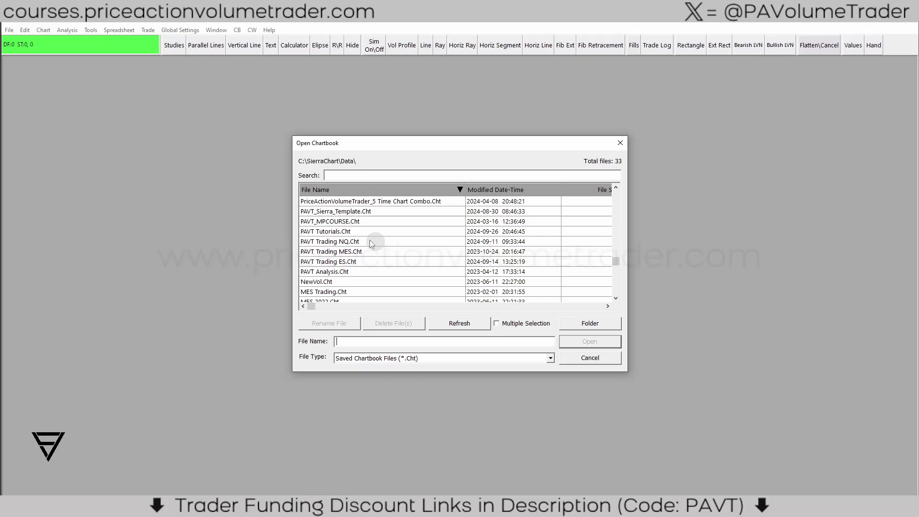
click(330, 232)
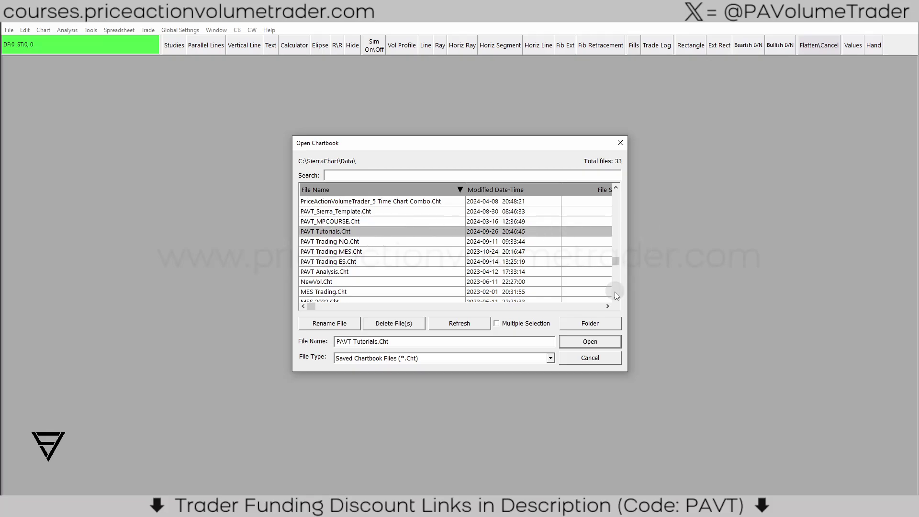
Open PAVT Tutorials.Cht and let its ES chart data download.
click(597, 341)
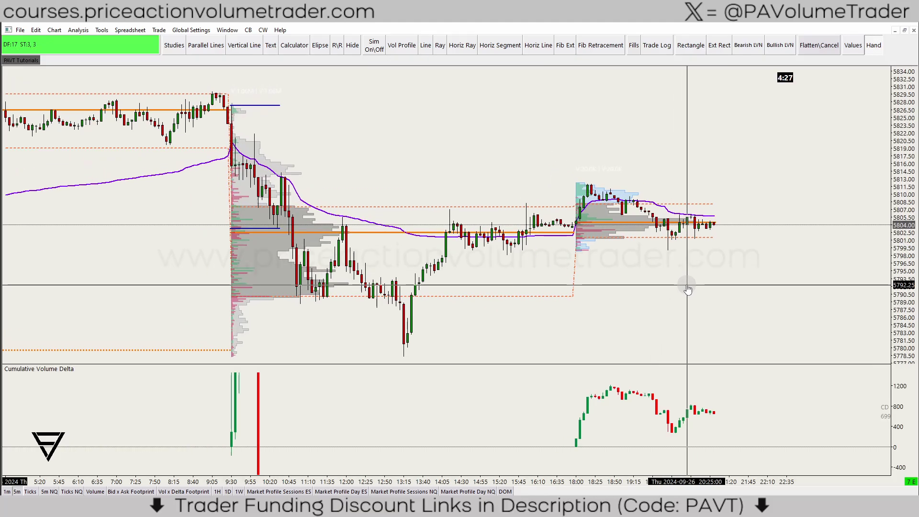
scroll(704, 285, up, 3)
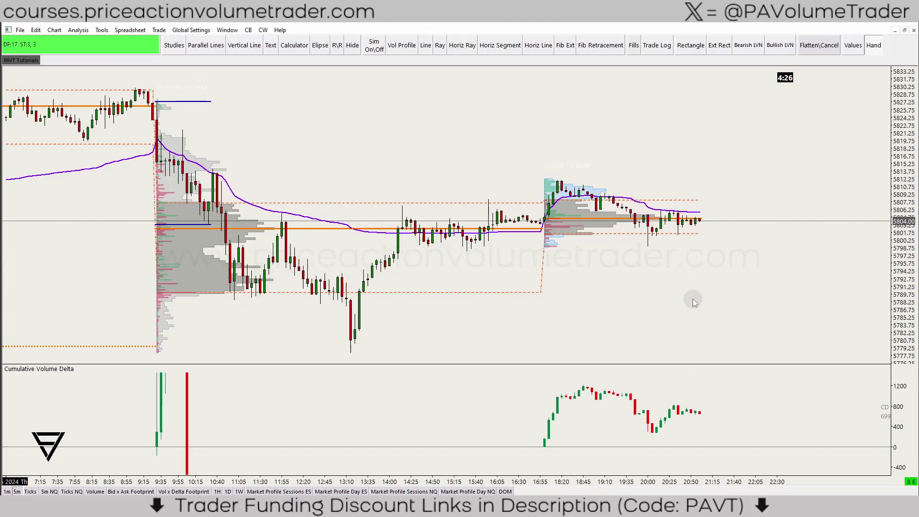
scroll(693, 300, down, 1)
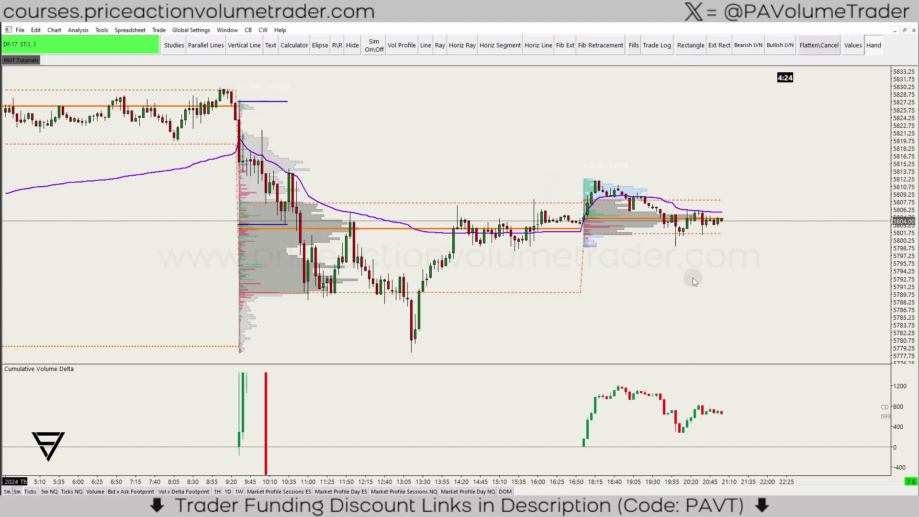
drag(692, 273, 673, 279)
drag(909, 180, 908, 173)
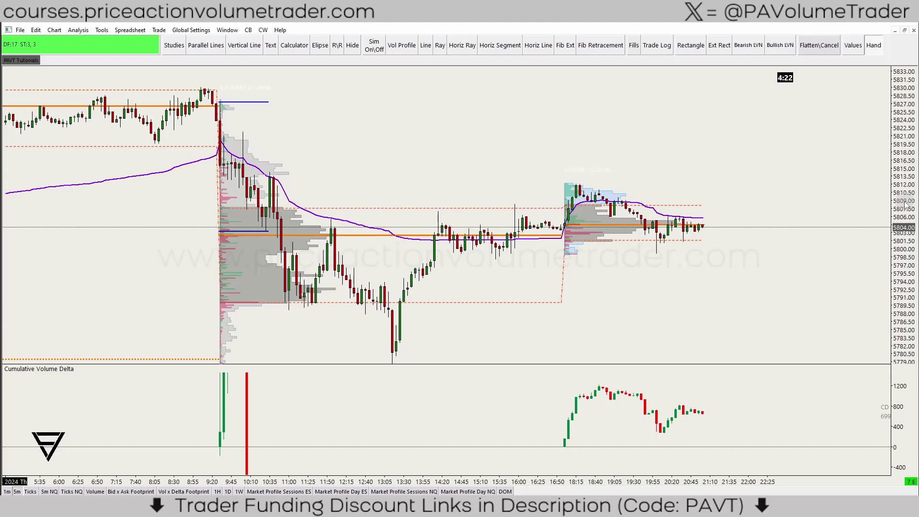
drag(709, 224, 689, 212)
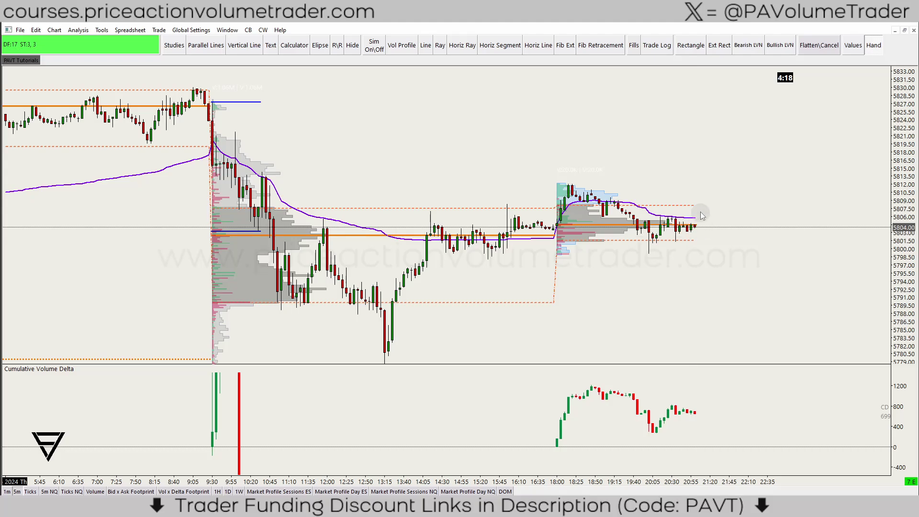
scroll(745, 212, down, 1)
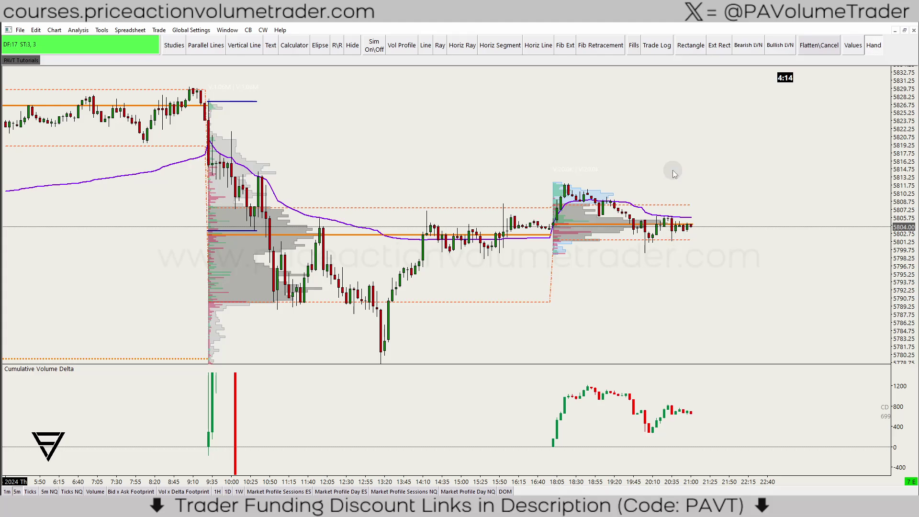
drag(672, 171, 672, 164)
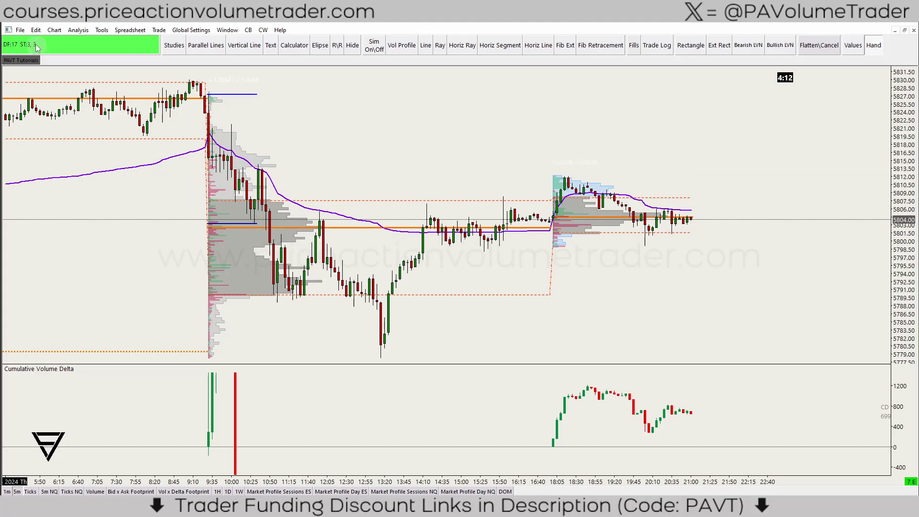
Open Chart Settings on the Symbol tab to view the ESZ24-CME symbol and 0.25 tick size.
click(54, 30)
click(81, 38)
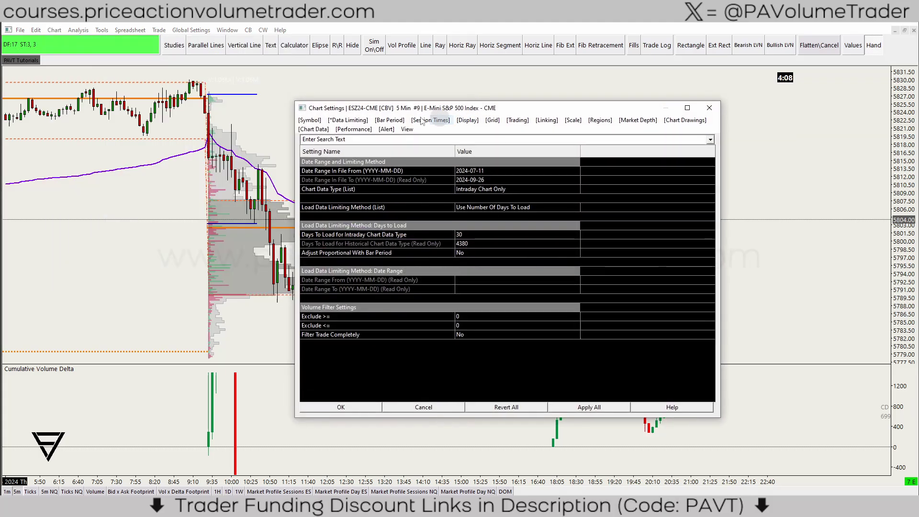
click(307, 121)
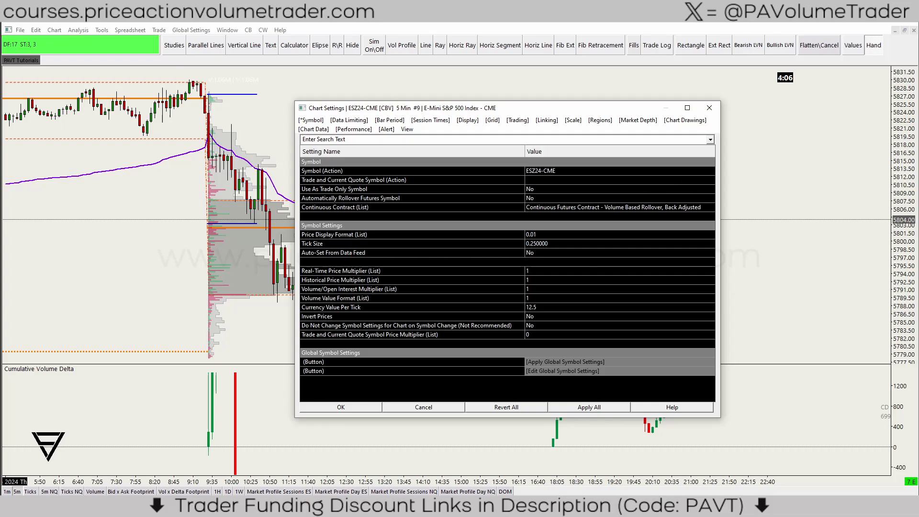
drag(514, 160, 564, 181)
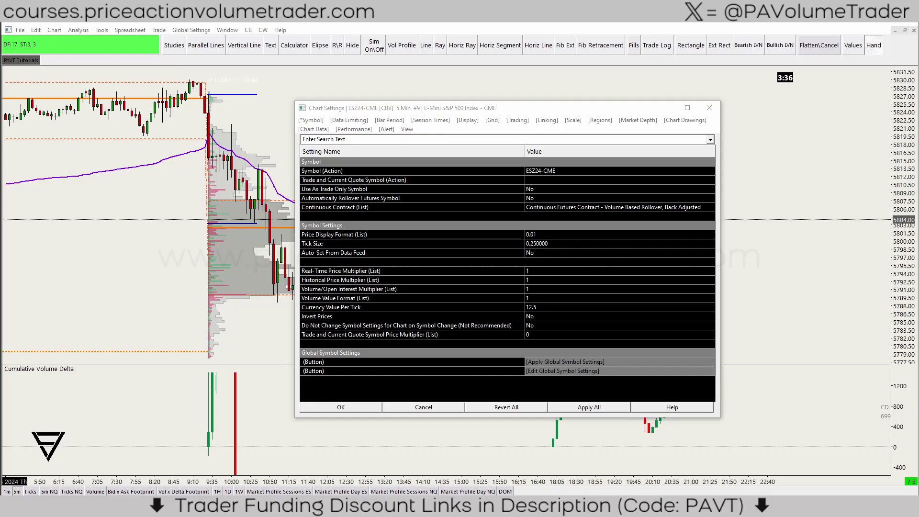
Close Chart Settings, then close the PAVT Tutorials chartbook choosing No to saving.
click(710, 108)
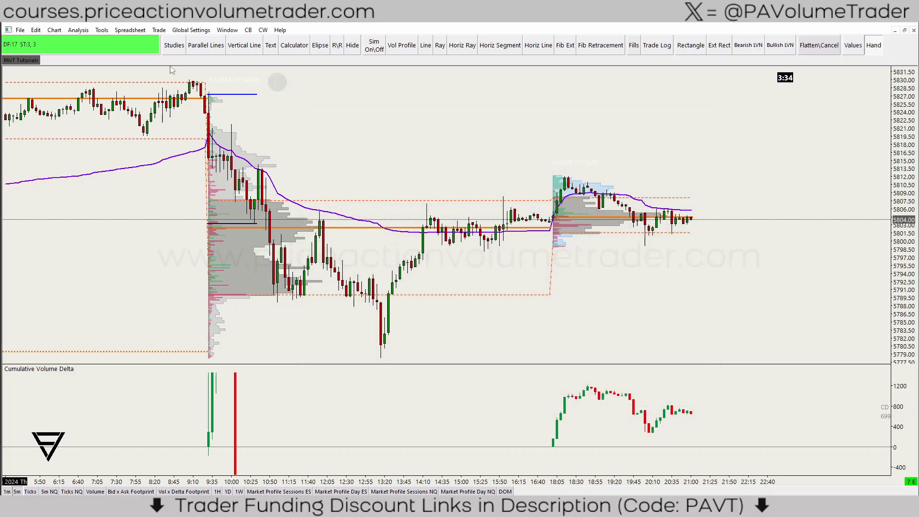
click(20, 30)
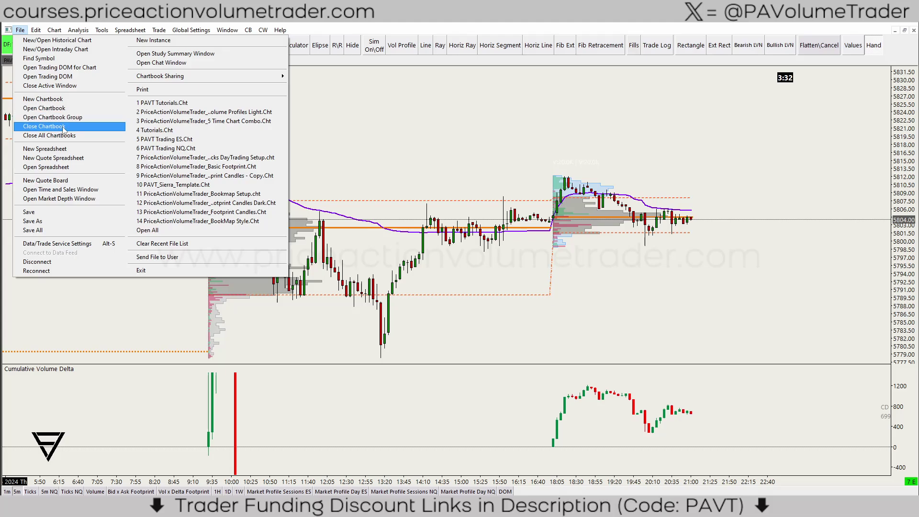
click(44, 126)
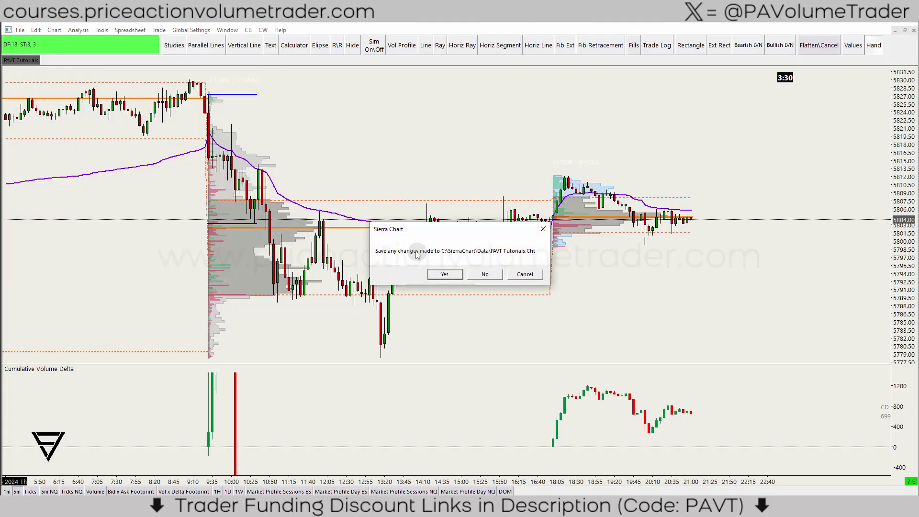
click(485, 275)
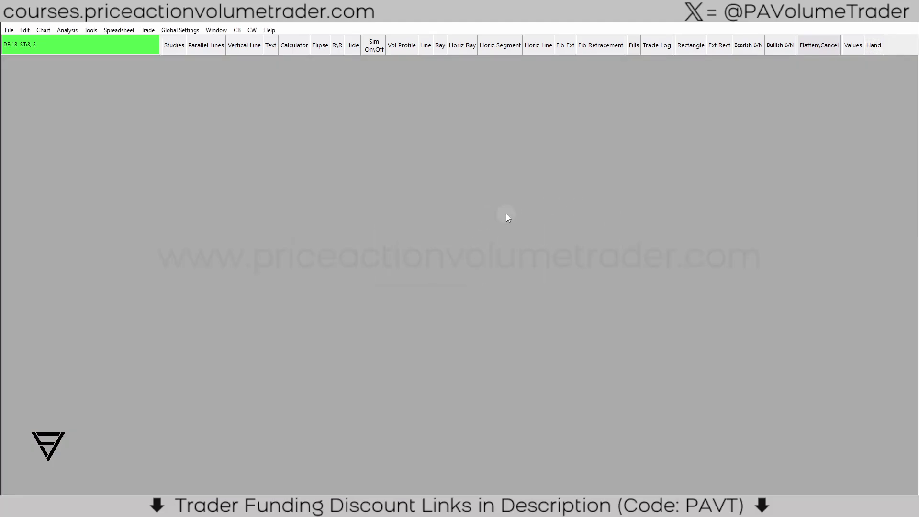
click(10, 30)
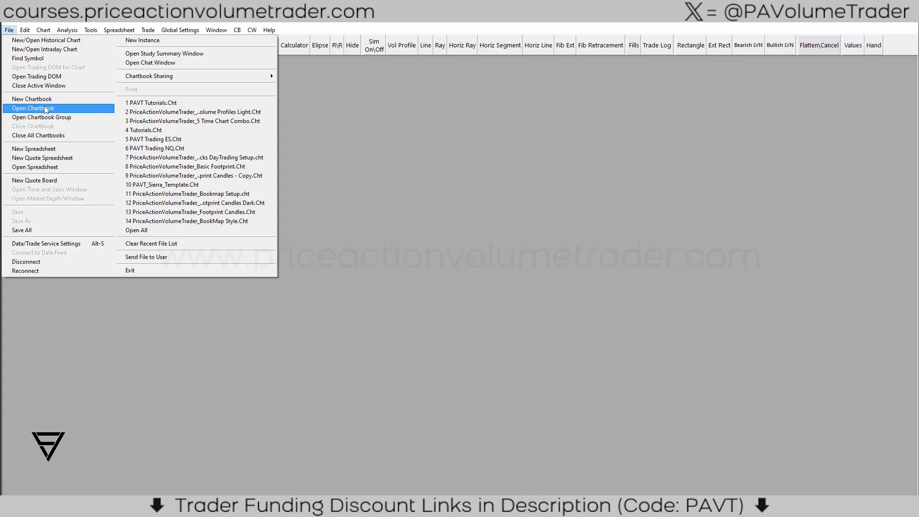
Open PriceActionVolumeTrader_5 Time Chart Combo.Cht from the Open Chartbook dialog.
click(46, 108)
drag(433, 143, 497, 142)
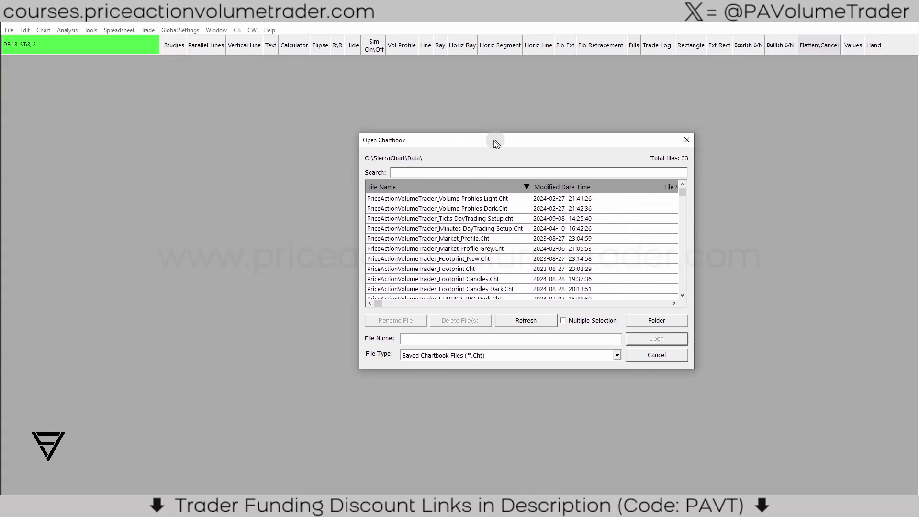
scroll(498, 243, down, 3)
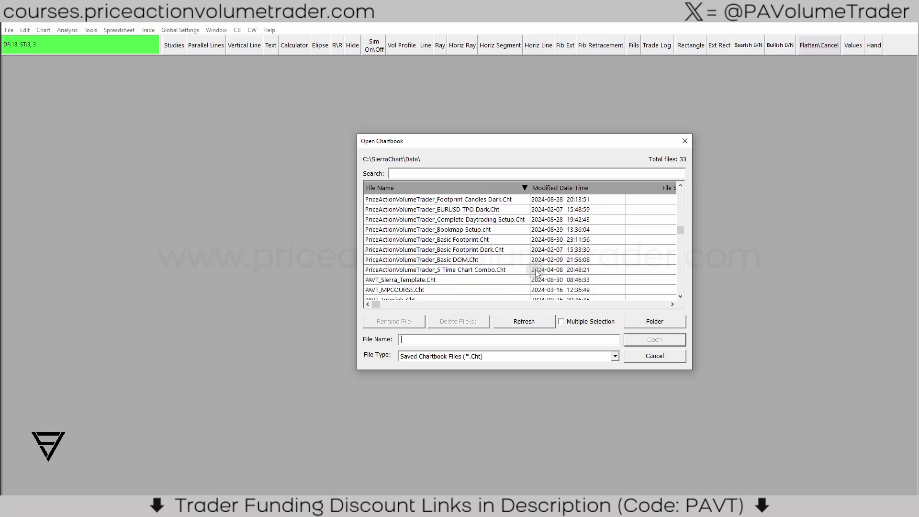
click(486, 273)
click(655, 341)
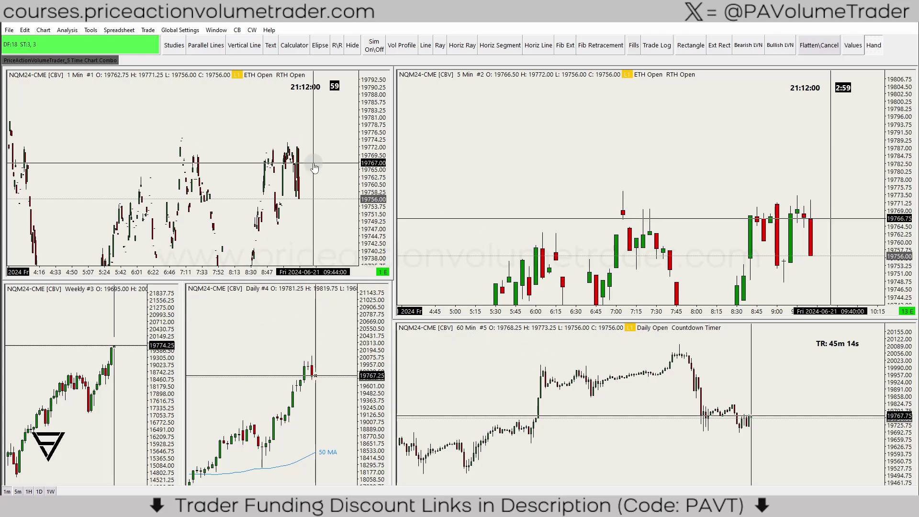
drag(872, 184, 737, 121)
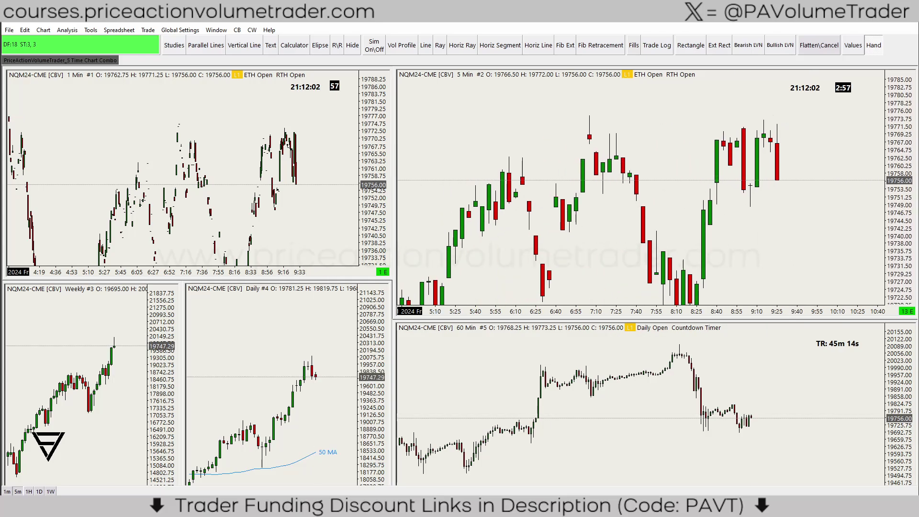
drag(903, 141, 900, 180)
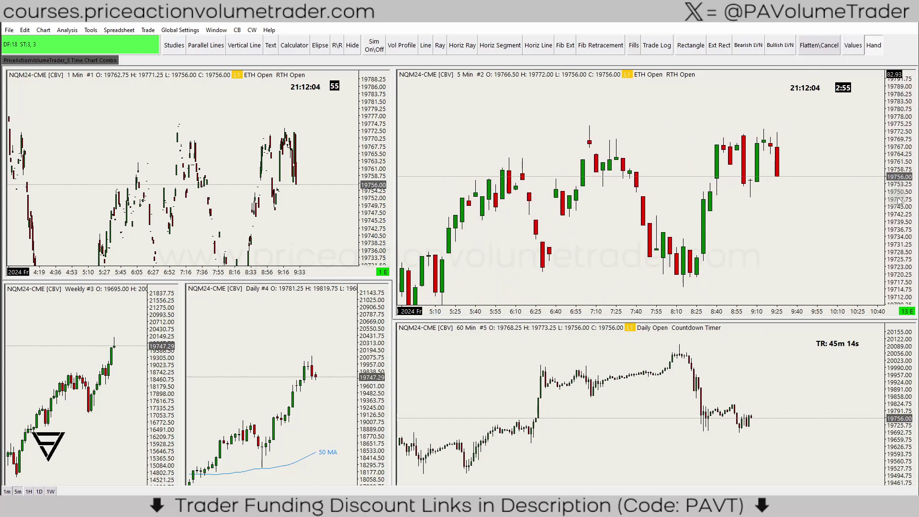
scroll(763, 202, down, 3)
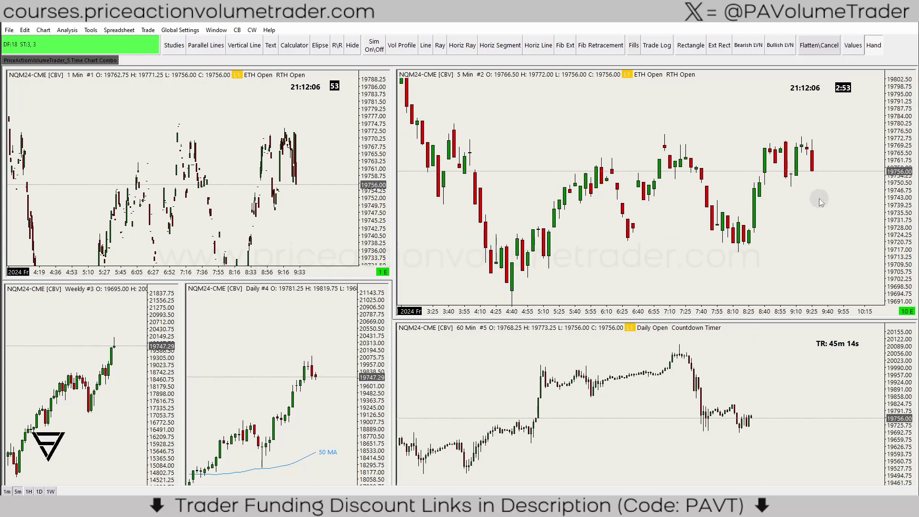
scroll(819, 199, down, 2)
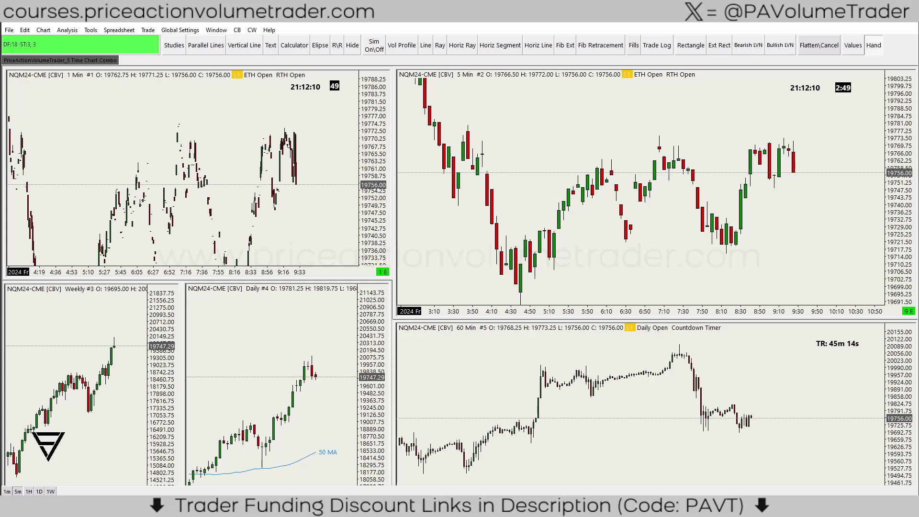
drag(615, 187, 598, 184)
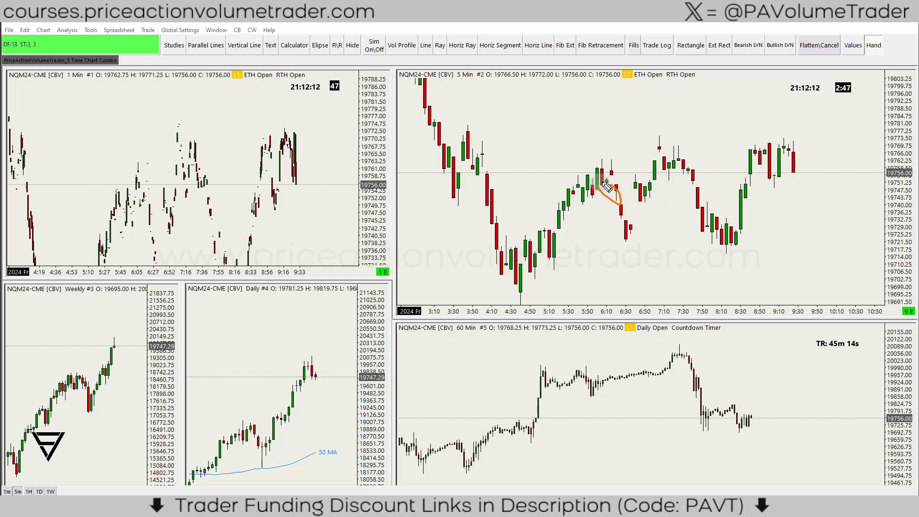
mouse_move(481, 154)
mouse_down()
mouse_move(467, 173)
mouse_move(499, 145)
mouse_up()
drag(651, 150, 668, 152)
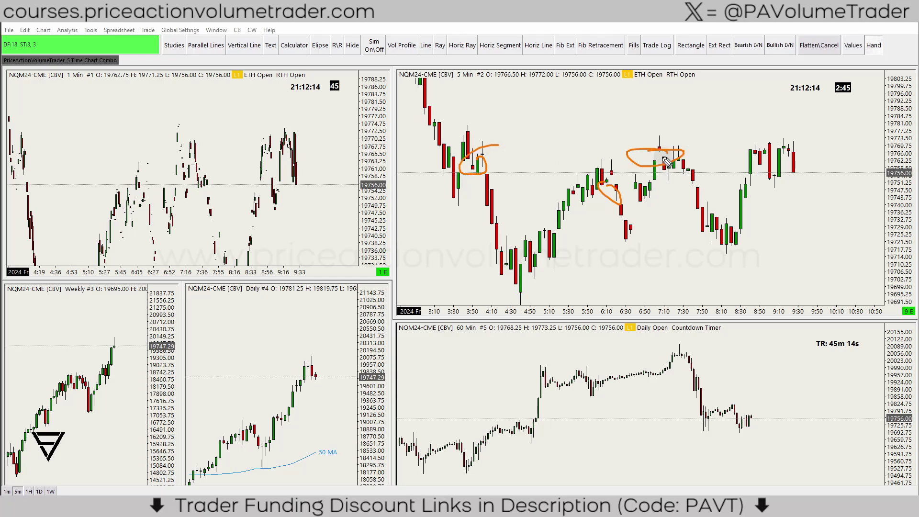
mouse_move(175, 133)
mouse_down()
mouse_move(209, 212)
mouse_move(104, 217)
mouse_move(237, 140)
mouse_up()
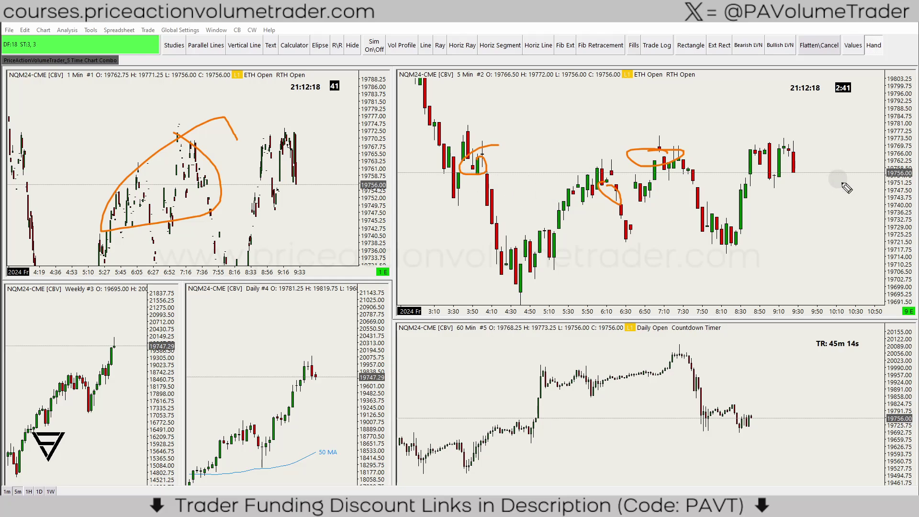
click(794, 172)
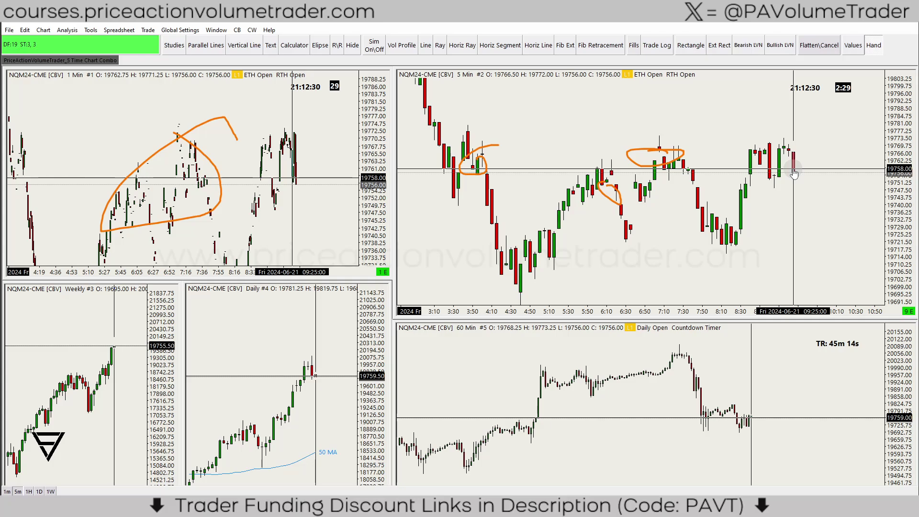
click(793, 175)
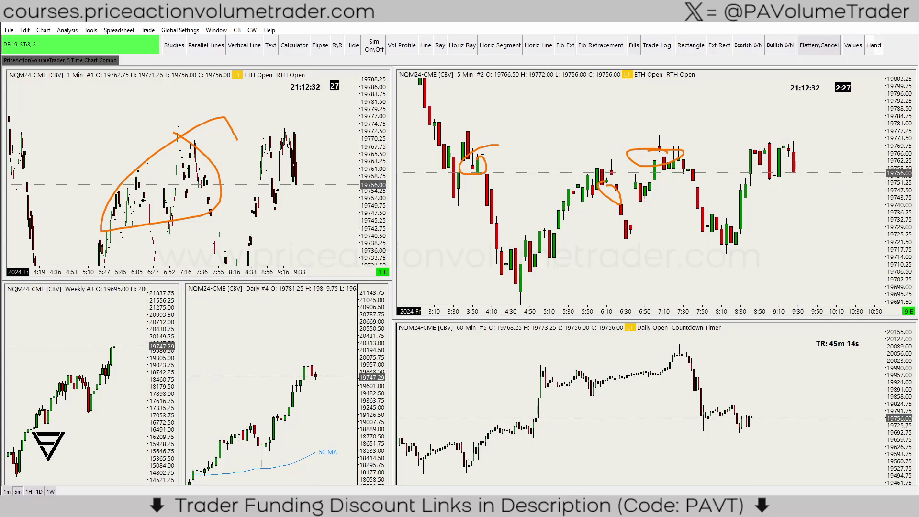
key(e)
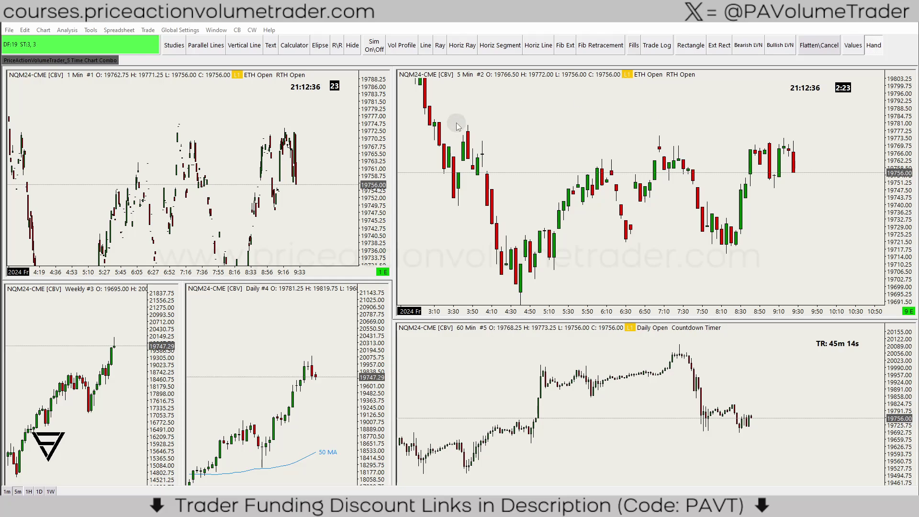
mouse_move(421, 220)
mouse_down()
mouse_move(421, 128)
mouse_move(402, 93)
mouse_move(414, 86)
mouse_up()
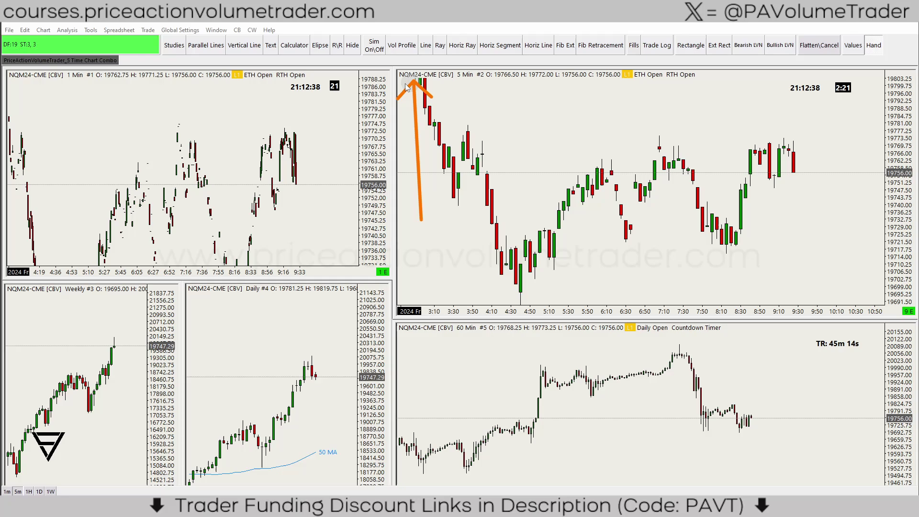
mouse_move(74, 154)
mouse_down()
mouse_move(30, 79)
mouse_move(57, 85)
mouse_up()
mouse_move(88, 332)
mouse_down()
mouse_move(29, 293)
mouse_move(34, 317)
mouse_move(17, 296)
mouse_up()
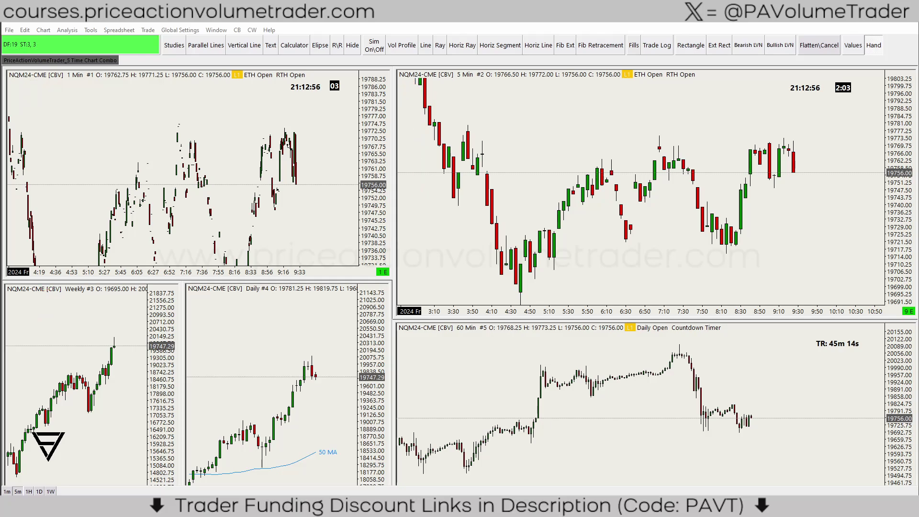
Open Find Symbol from the 5 Min chart's Symbol setting, currently NQM24-CME.
click(44, 31)
key(Escape)
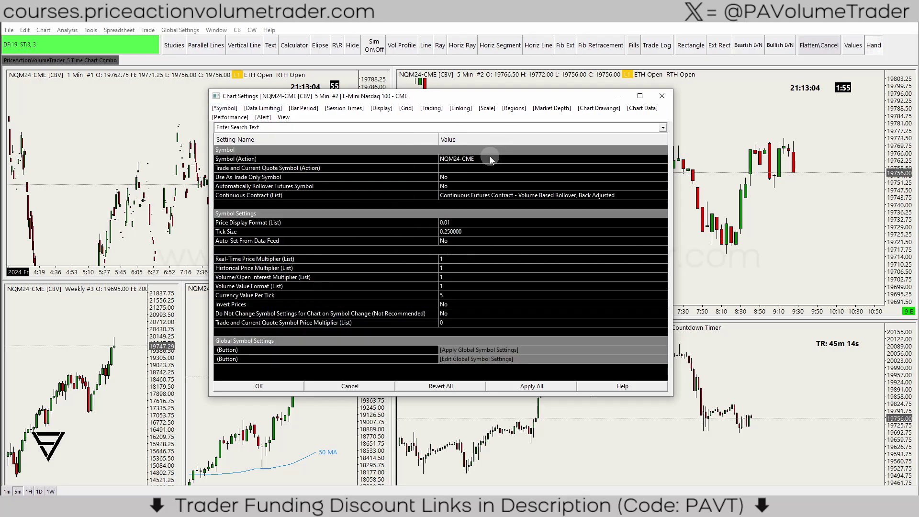
click(465, 161)
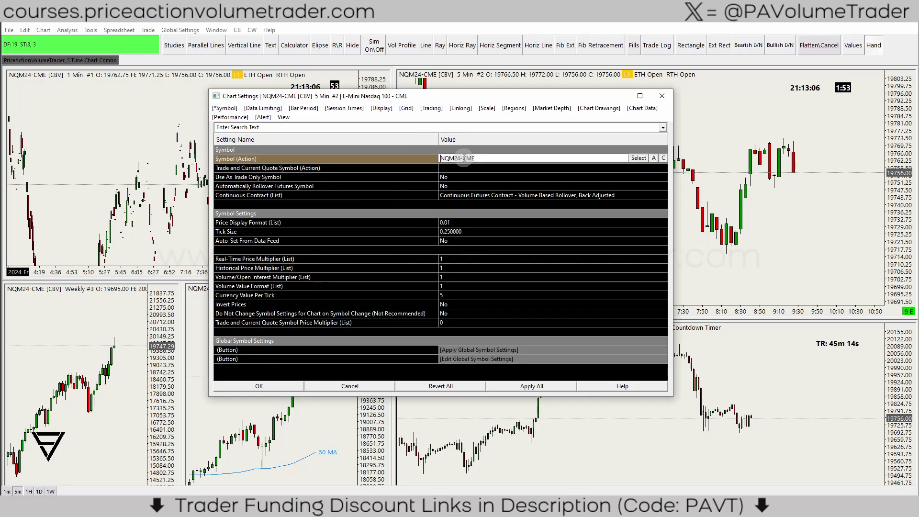
click(639, 159)
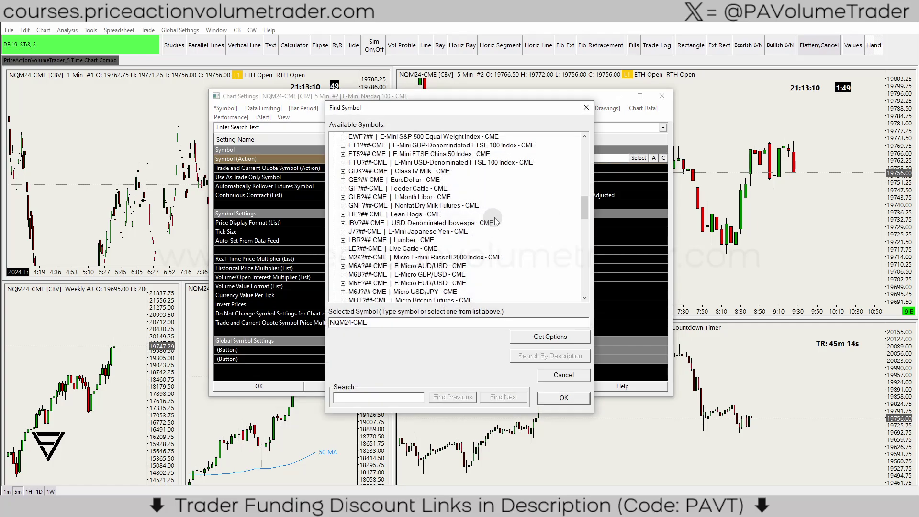
Pick the December 2024 contract NQZ24-CME in Find Symbol and apply it in Chart Settings.
scroll(503, 250, down, 5)
scroll(508, 256, up, 8)
scroll(512, 261, up, 10)
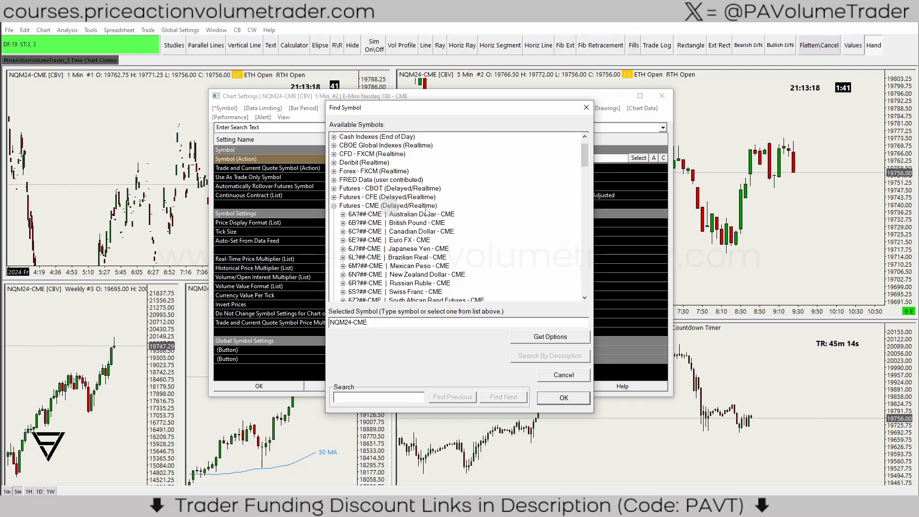
drag(584, 158, 587, 241)
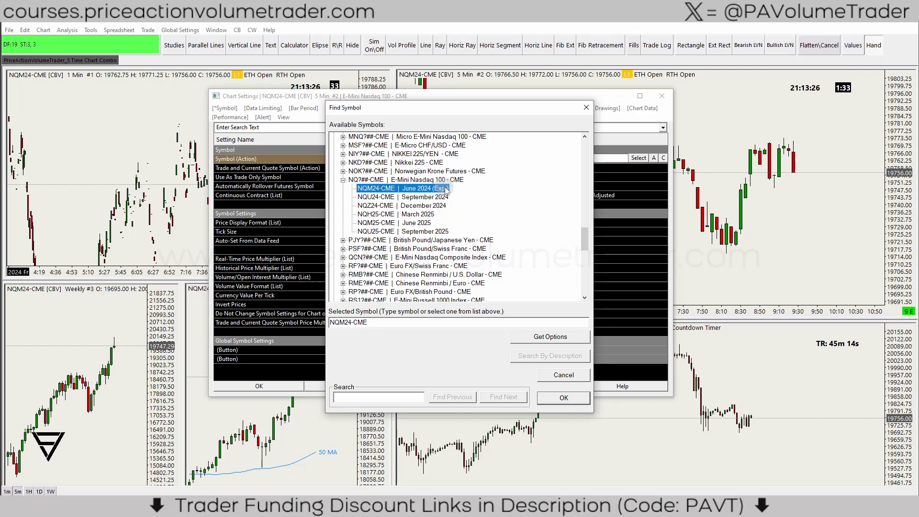
click(427, 205)
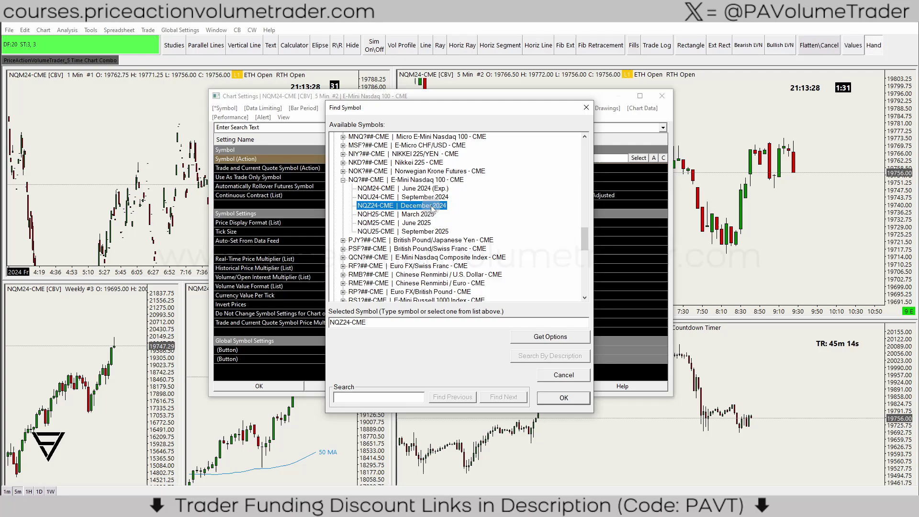
click(564, 398)
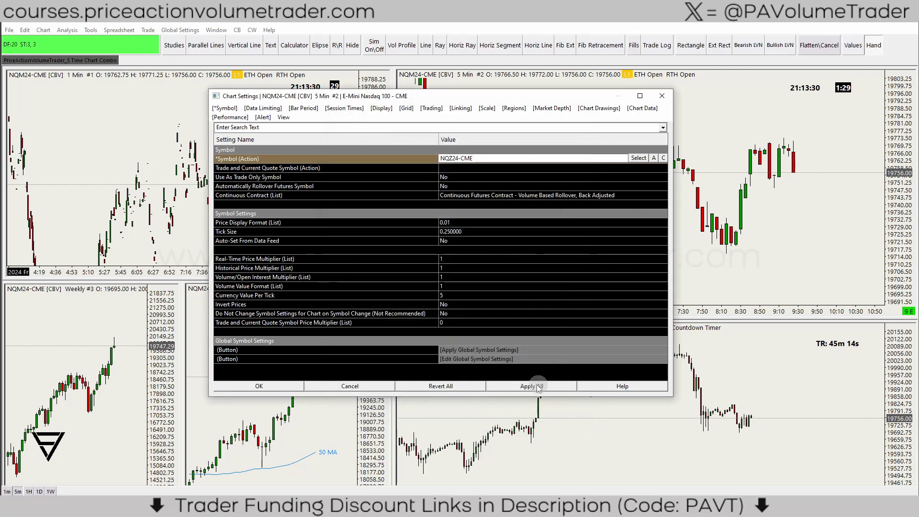
click(278, 386)
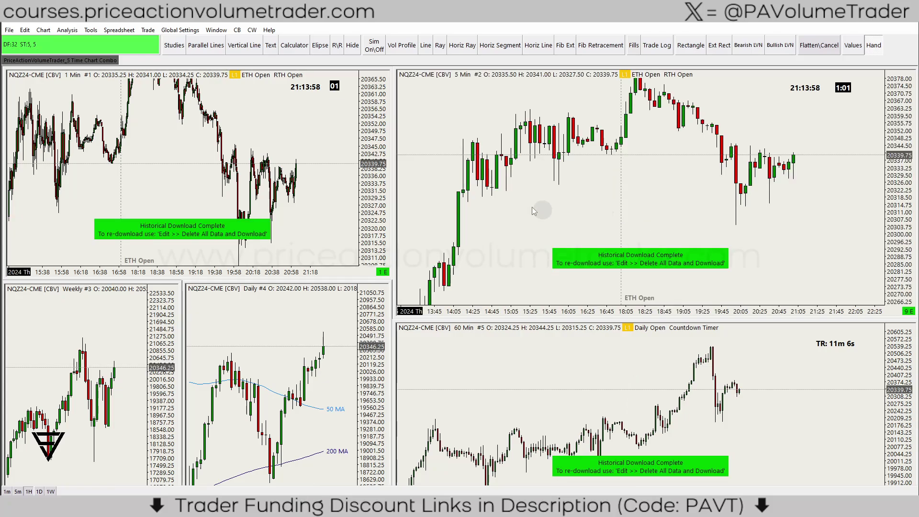
drag(368, 140, 371, 89)
scroll(275, 154, up, 2)
scroll(242, 151, down, 2)
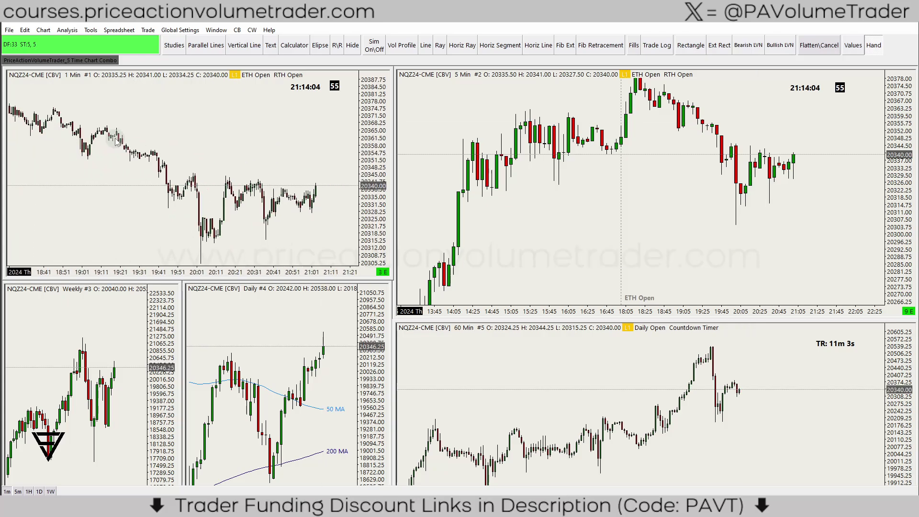
scroll(640, 225, down, 1)
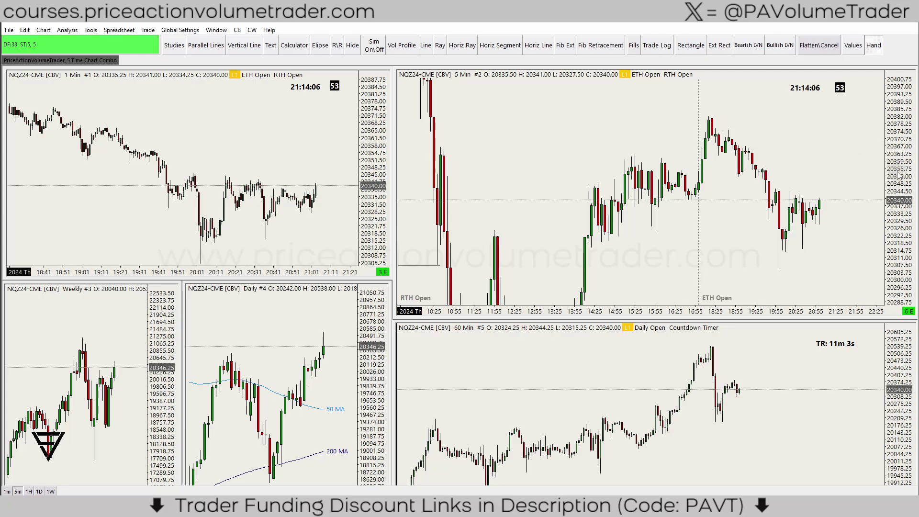
drag(898, 171, 900, 117)
scroll(821, 247, down, 1)
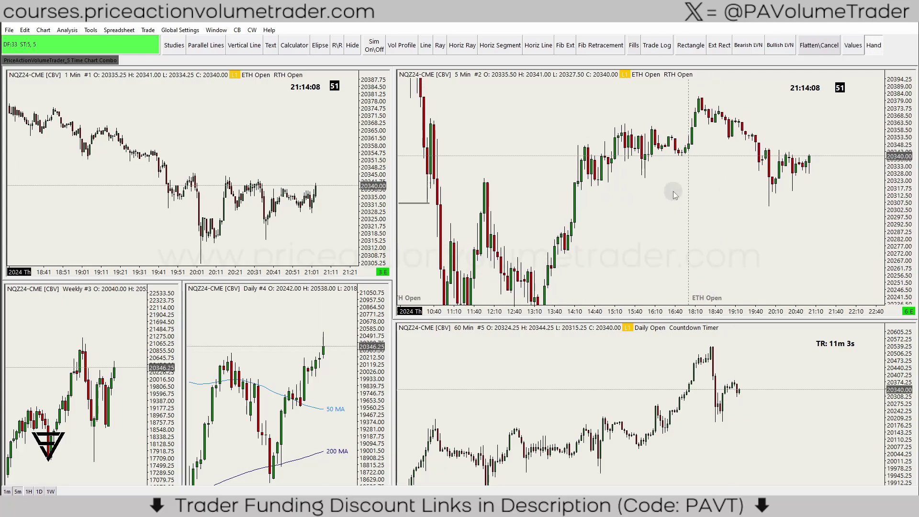
scroll(680, 212, down, 1)
scroll(732, 207, up, 3)
scroll(733, 207, down, 2)
drag(903, 189, 900, 163)
scroll(680, 268, down, 3)
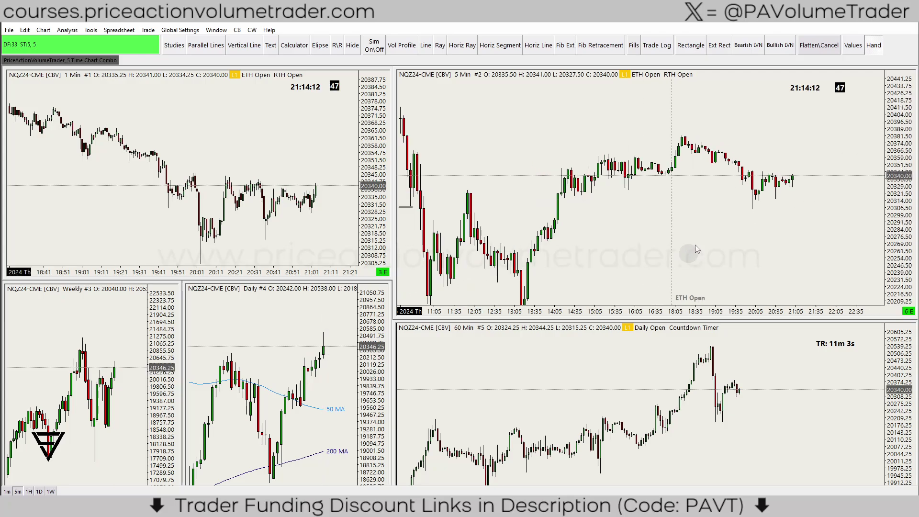
scroll(747, 237, up, 2)
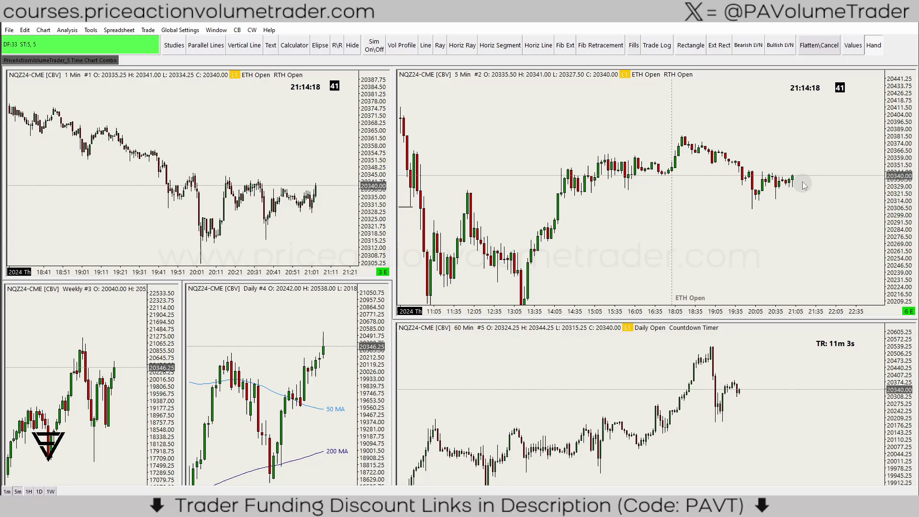
drag(786, 221, 809, 226)
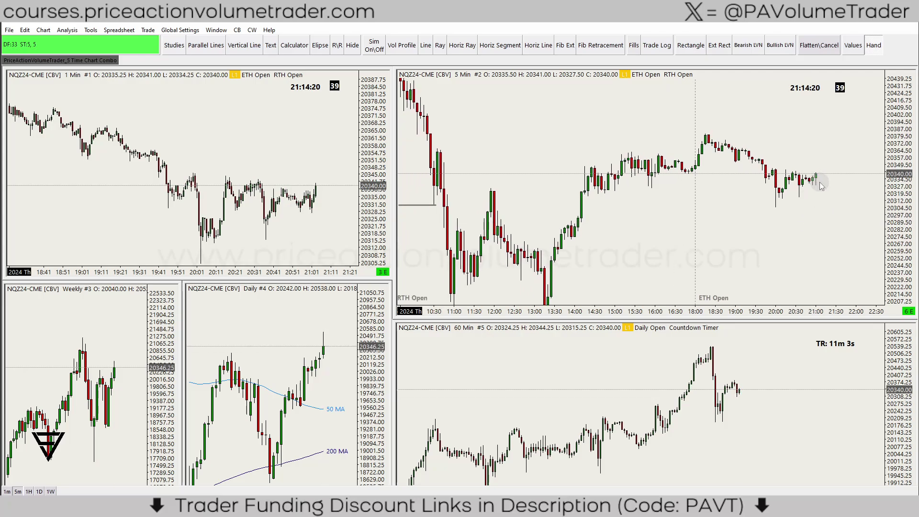
drag(762, 371, 762, 360)
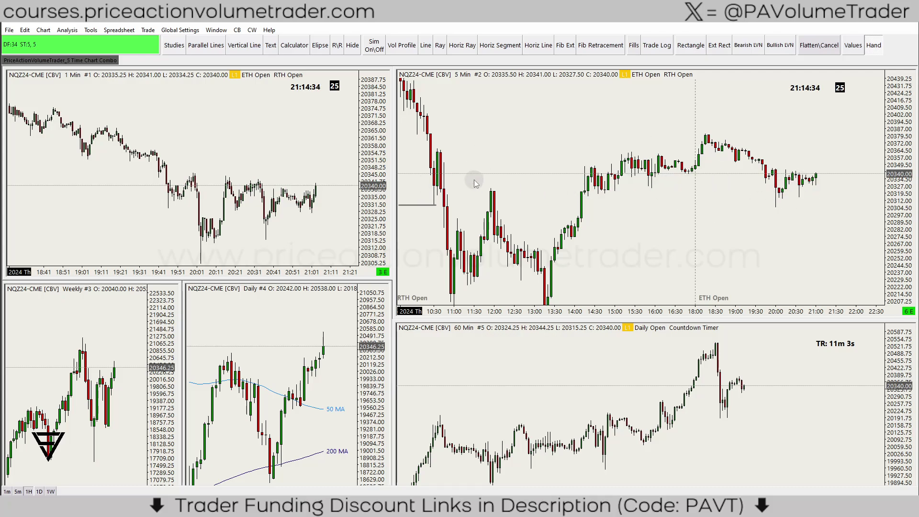
click(43, 30)
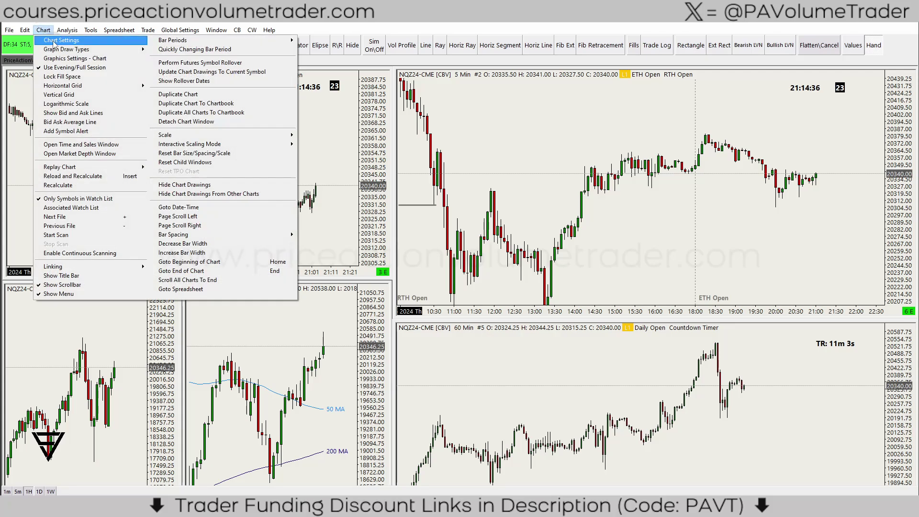
click(218, 129)
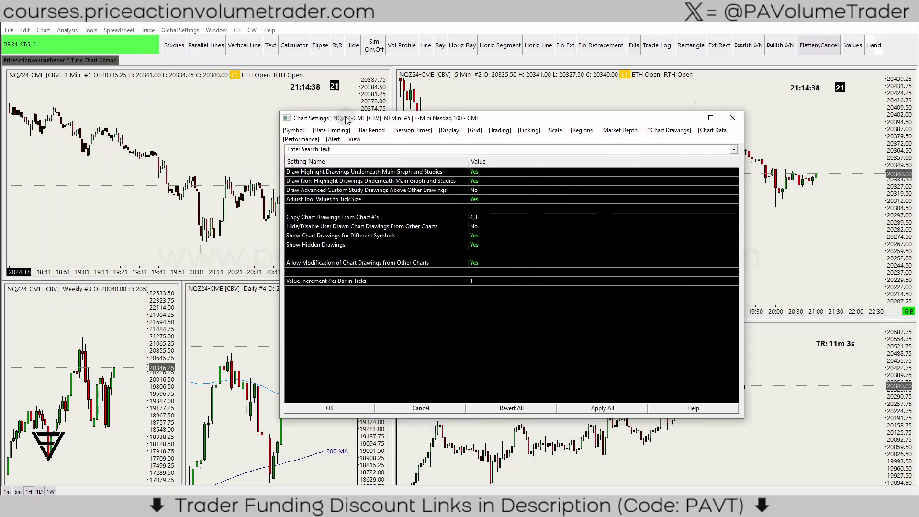
click(498, 162)
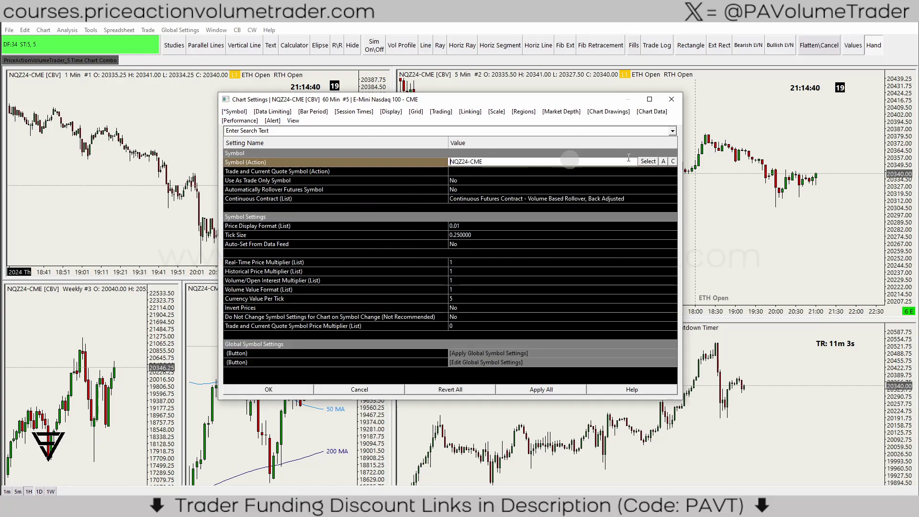
click(647, 161)
click(586, 107)
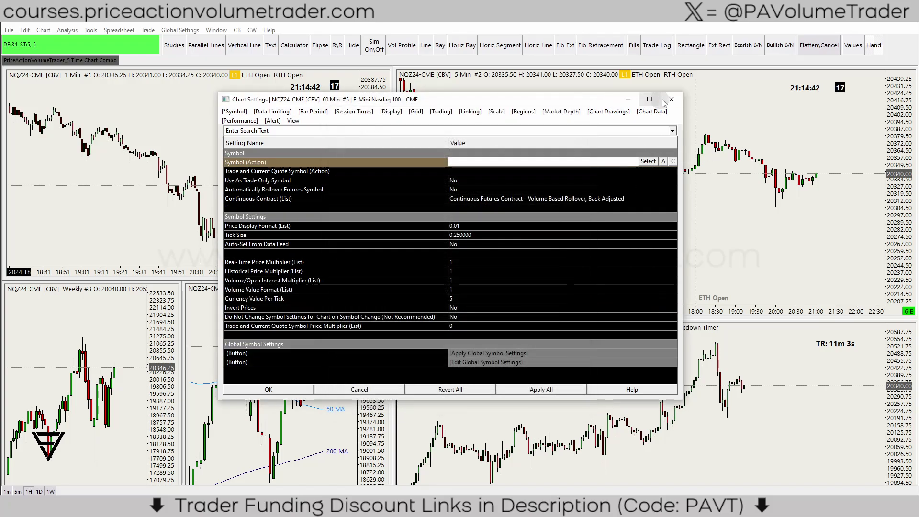
click(672, 99)
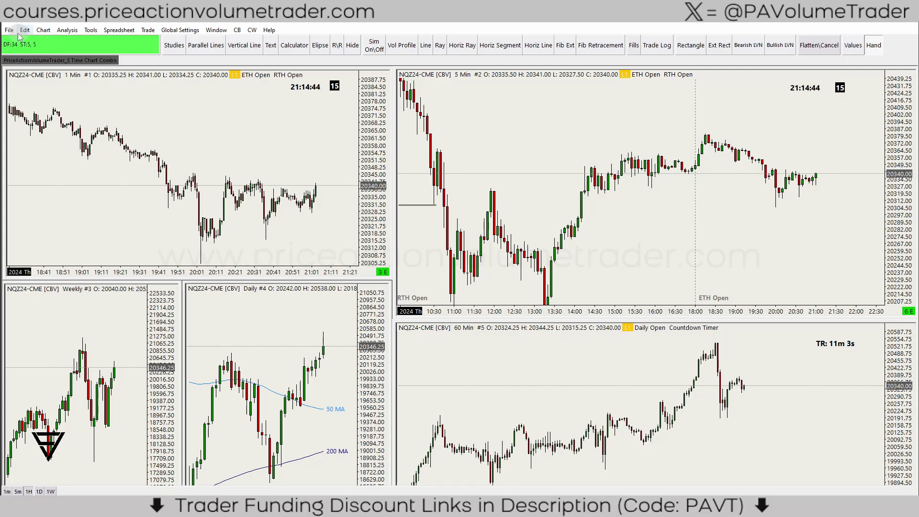
click(10, 30)
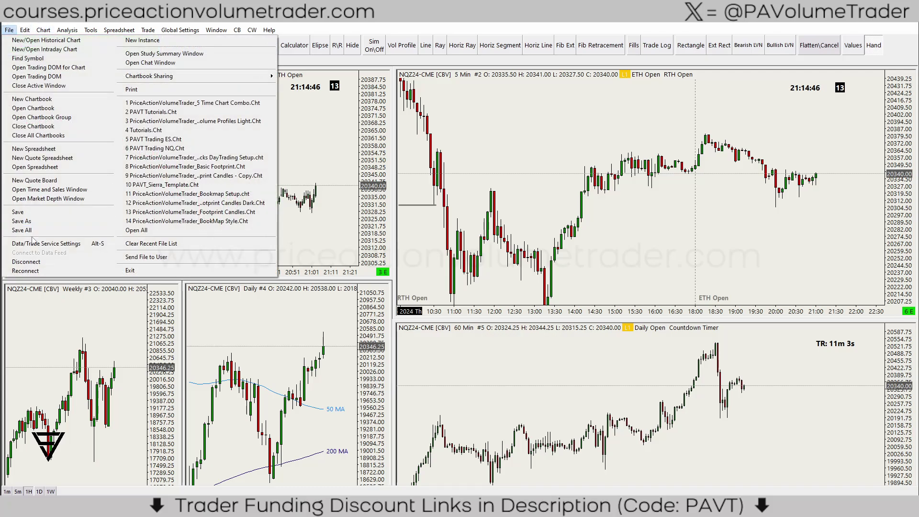
Set the current service to Teton CME Order Routing, apply it to all charts, and translate the chartbook symbols.
click(50, 244)
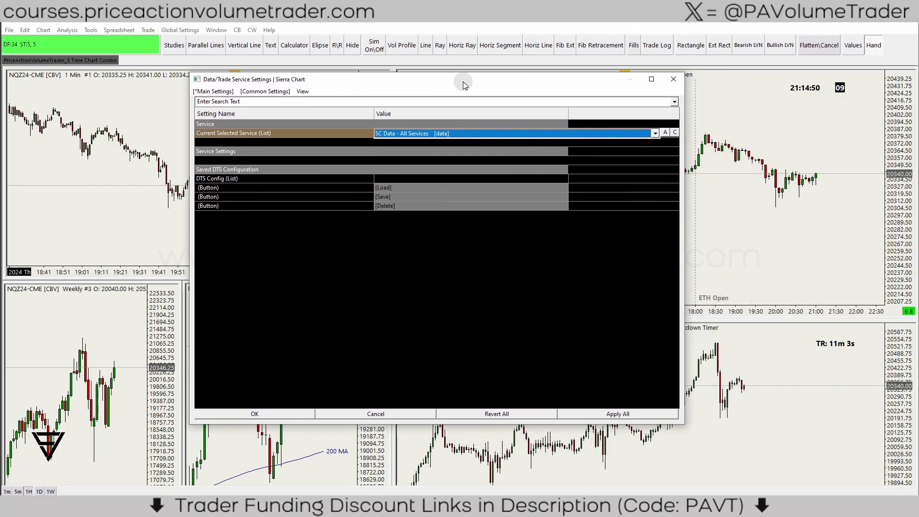
click(646, 143)
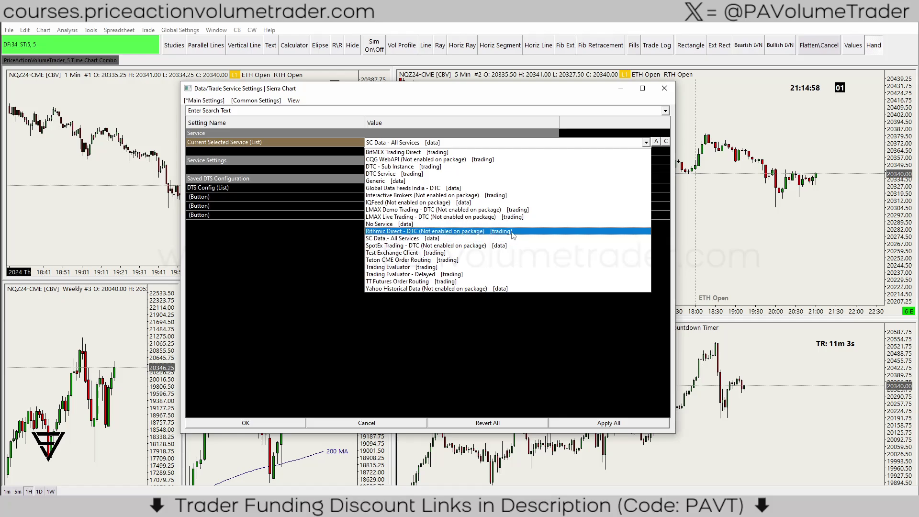
click(436, 263)
click(602, 425)
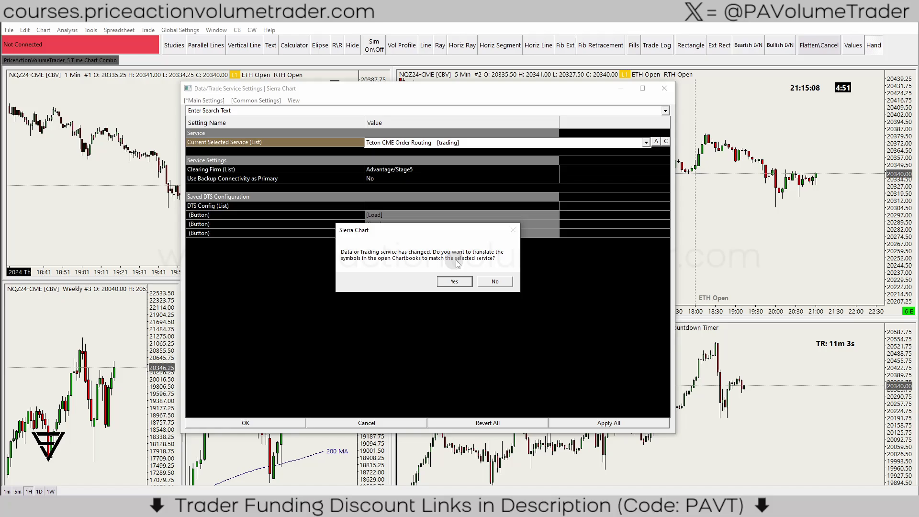
click(454, 282)
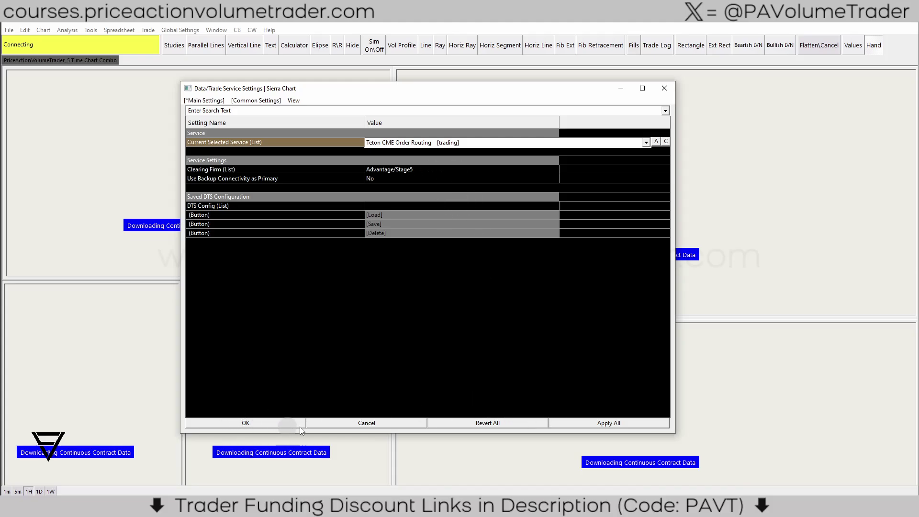
click(605, 426)
click(230, 426)
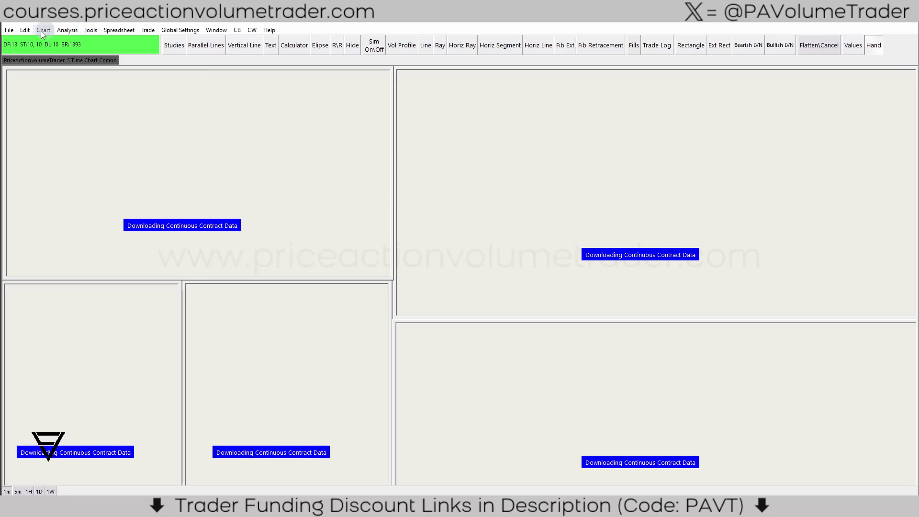
Run Translate Symbols To Current Service twice so every chart uses NQZ24_FUT_CME.
click(25, 30)
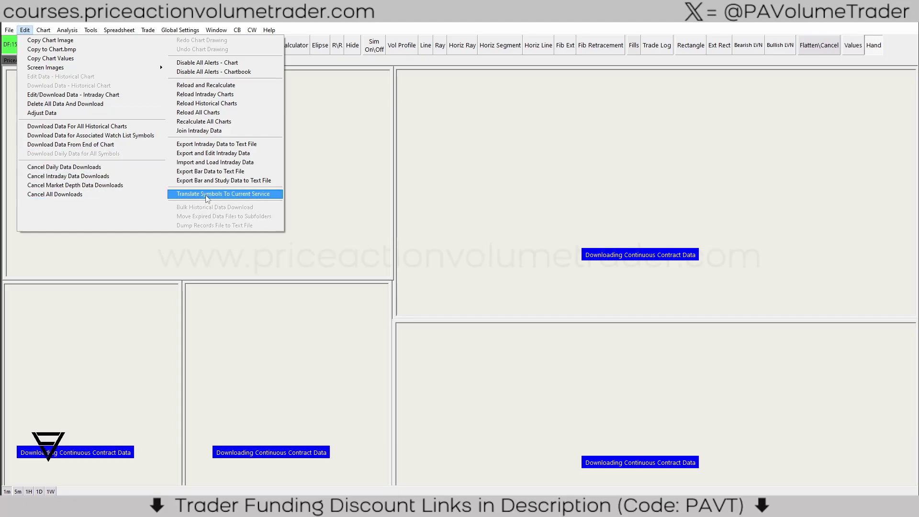
click(249, 195)
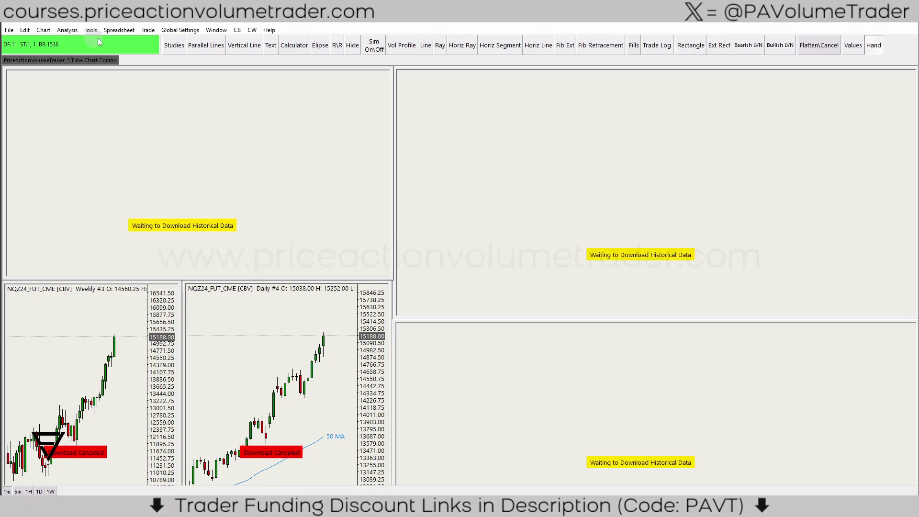
click(28, 30)
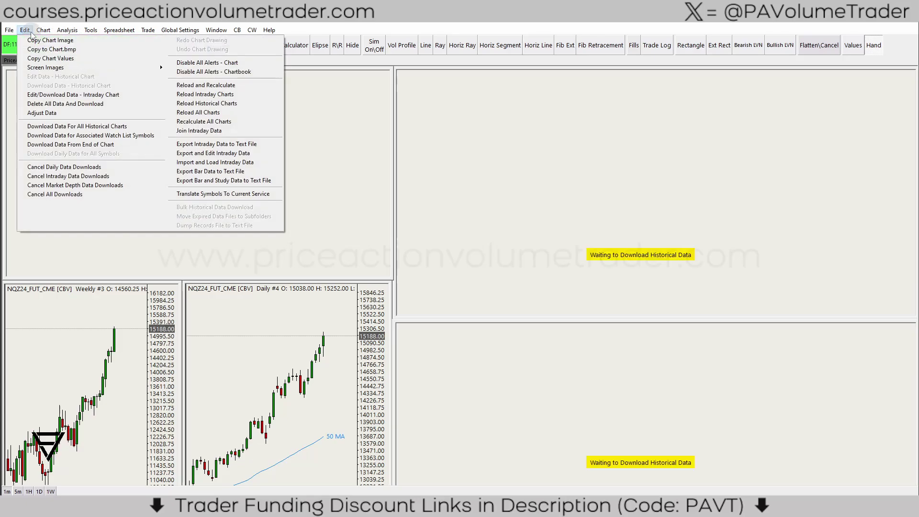
click(231, 196)
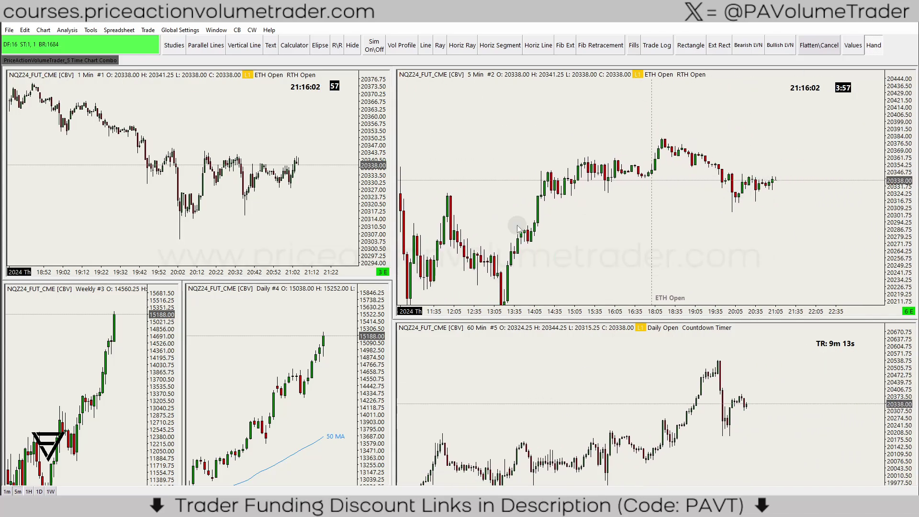
Delete all chart data and re-download it for the selected NQ contract symbols.
click(9, 30)
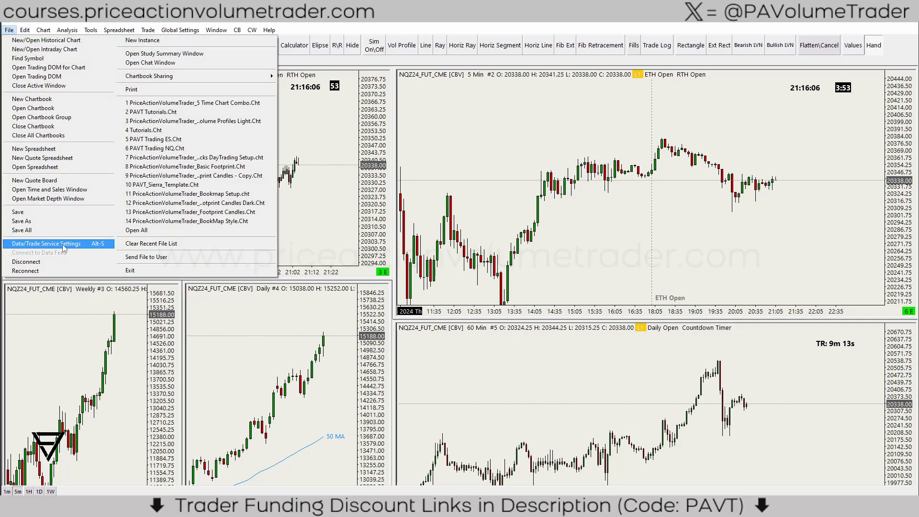
click(128, 96)
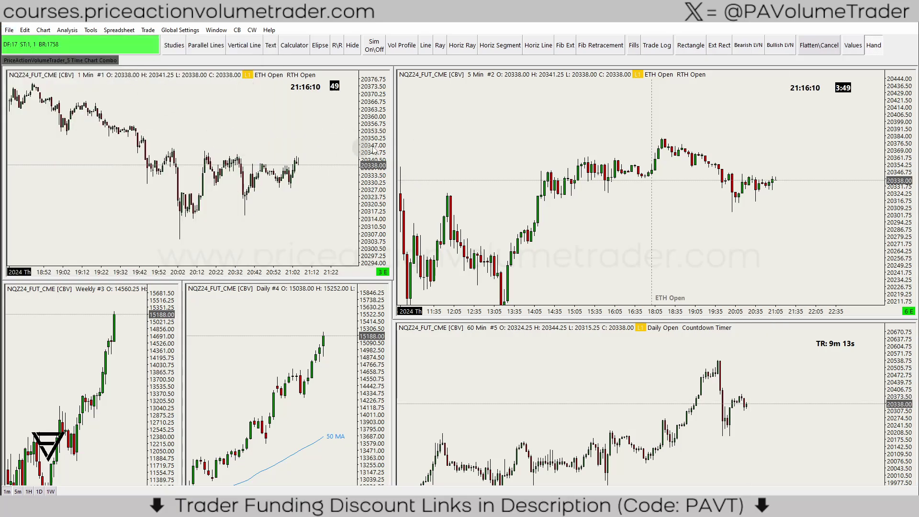
scroll(308, 152, down, 1)
scroll(307, 153, down, 1)
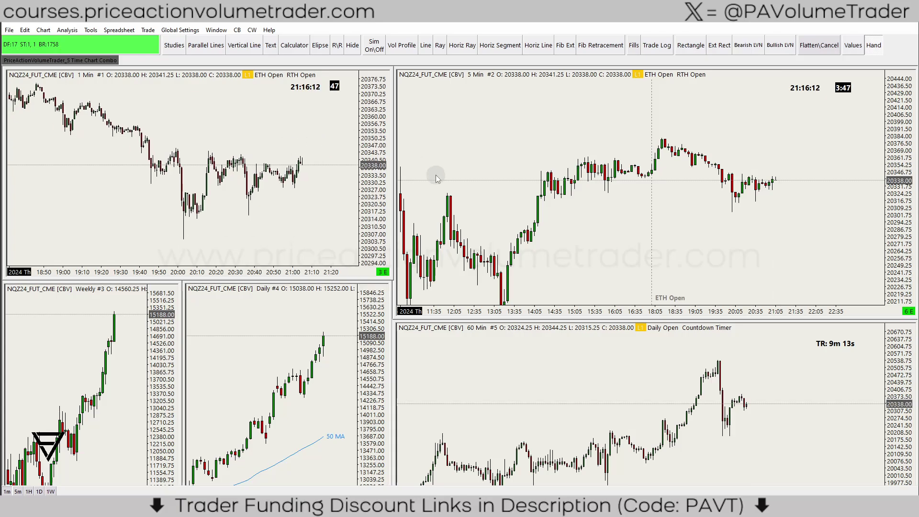
click(25, 30)
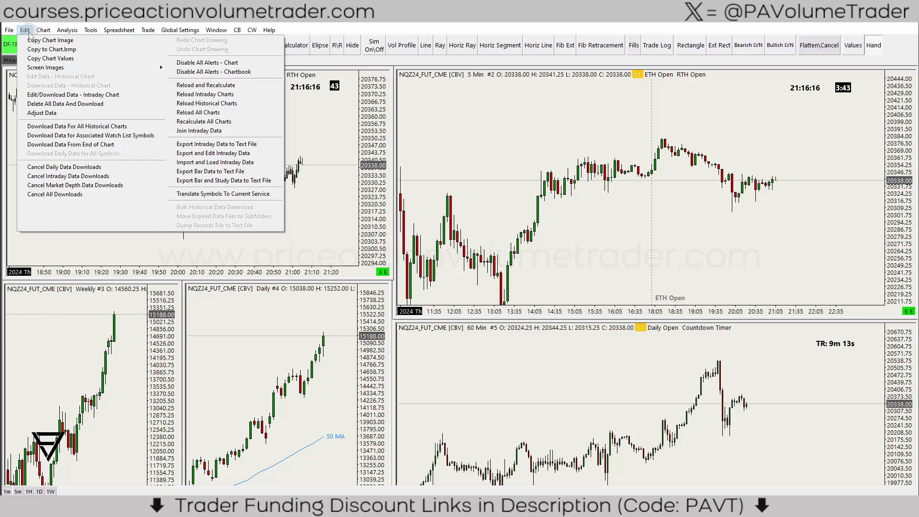
click(94, 103)
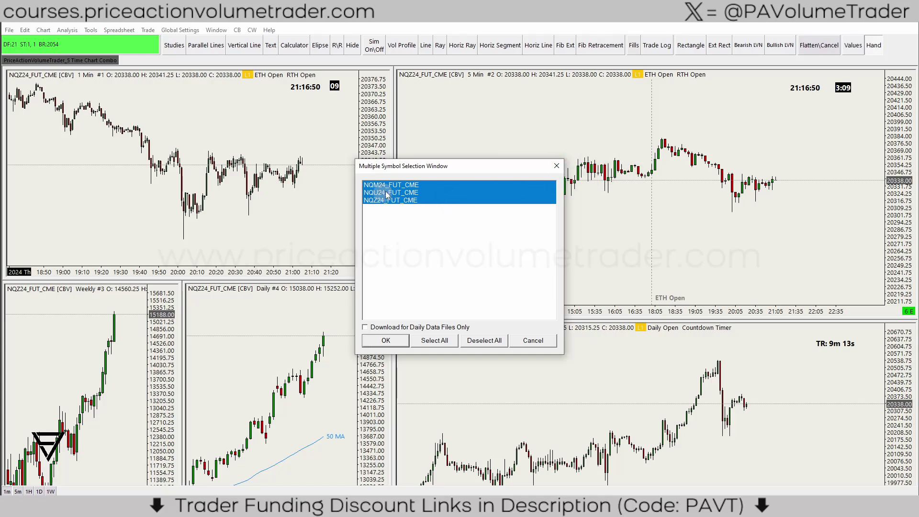
drag(393, 193, 417, 185)
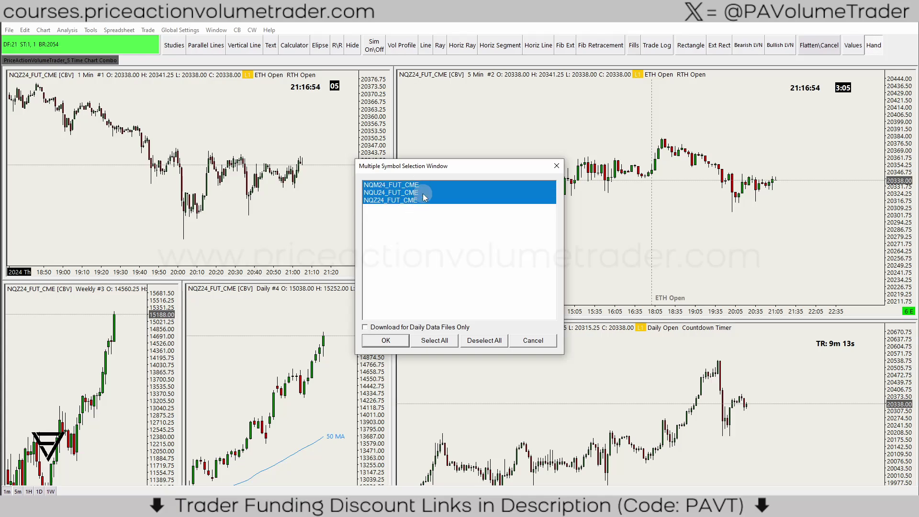
click(388, 341)
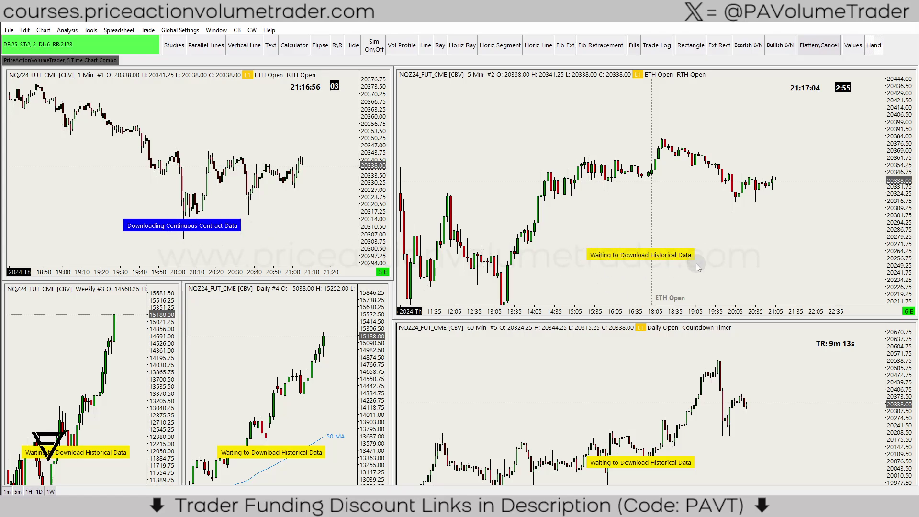
Shift the 5-minute chart slightly to confirm the reloaded NQZ24_FUT_CME data.
drag(632, 230, 679, 223)
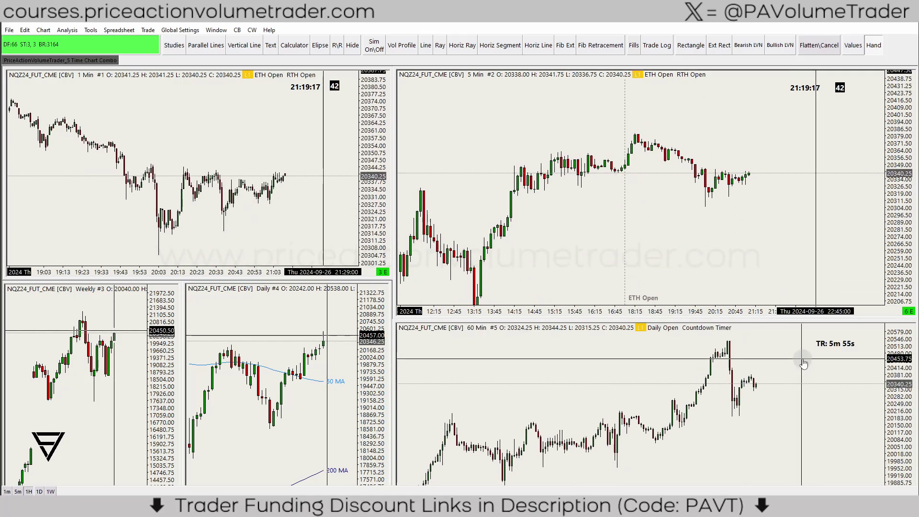
click(25, 31)
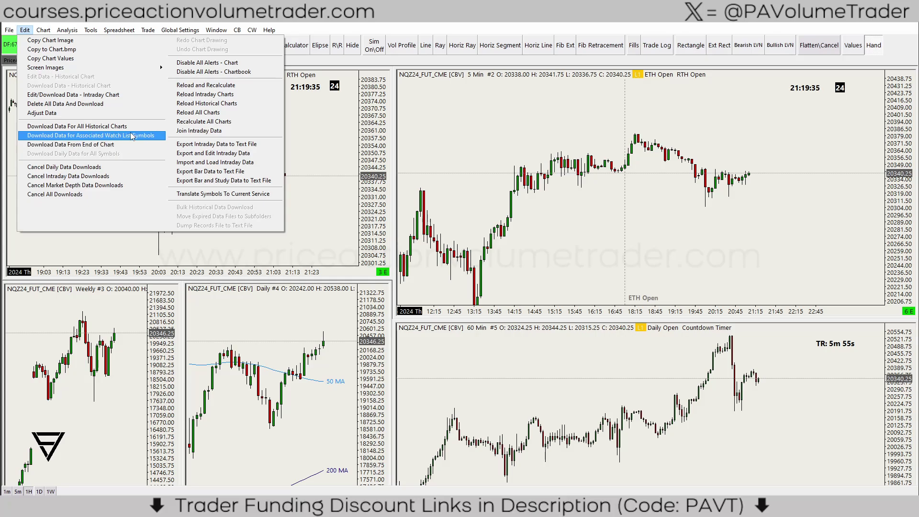
click(357, 139)
click(455, 147)
click(826, 230)
click(737, 237)
click(764, 245)
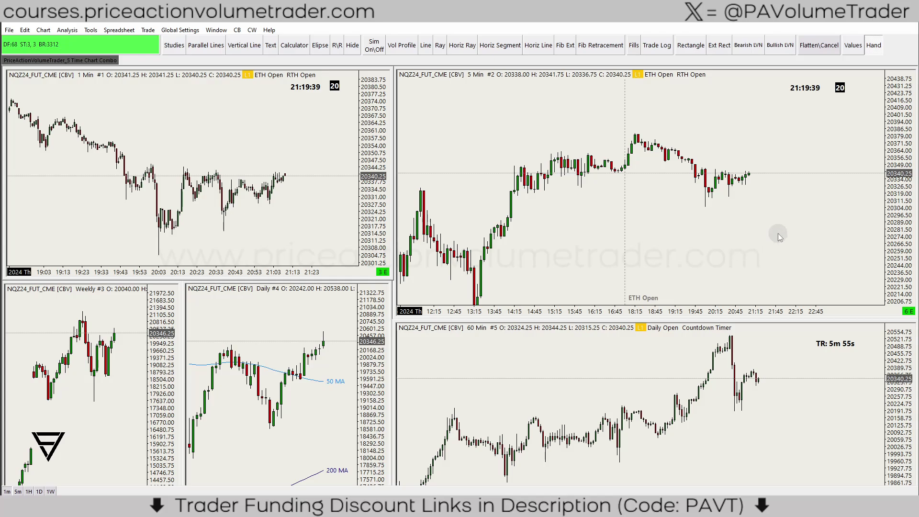